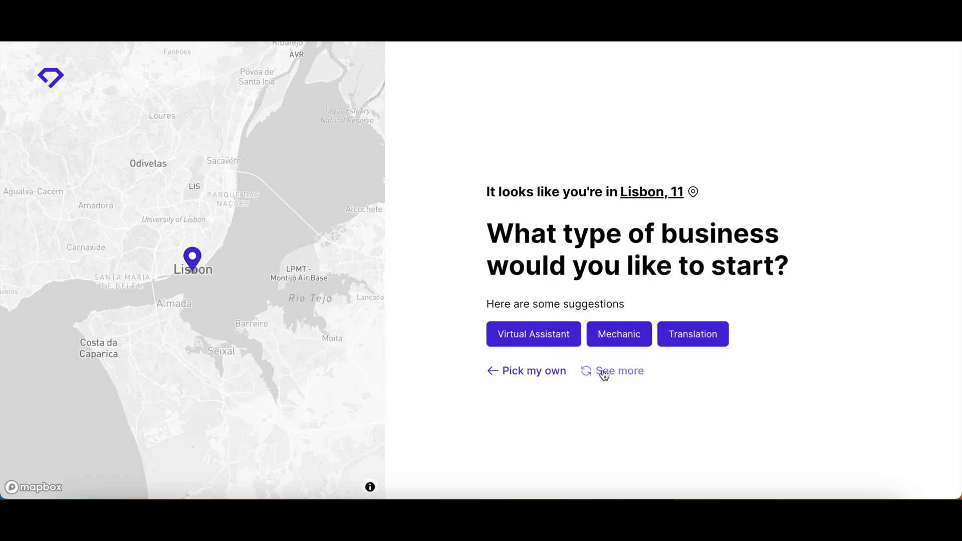
# Choose Virtual Assistant as the business type, name the business moonbit, and open the generated website
pyautogui.click(534, 335)
pyautogui.click(539, 316)
pyautogui.write('moonbit')
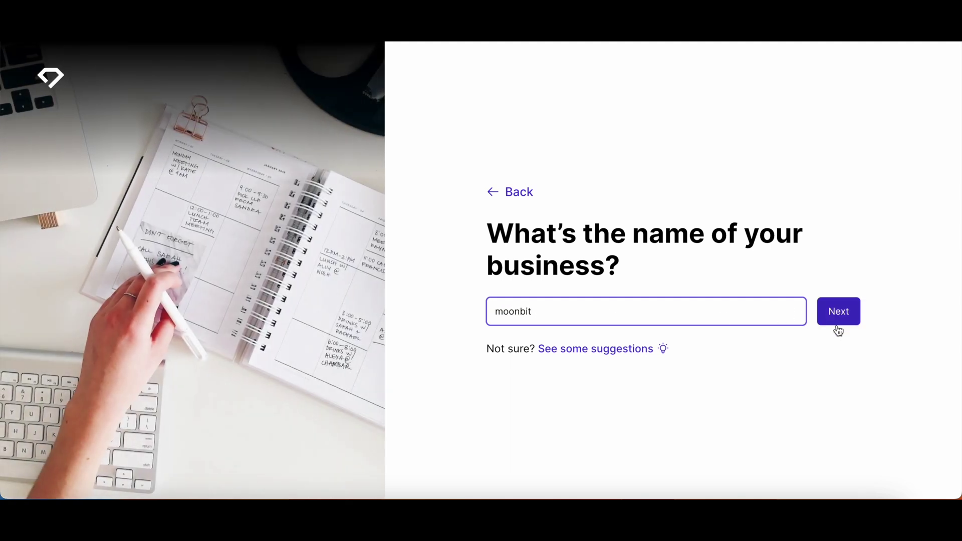
pyautogui.click(837, 325)
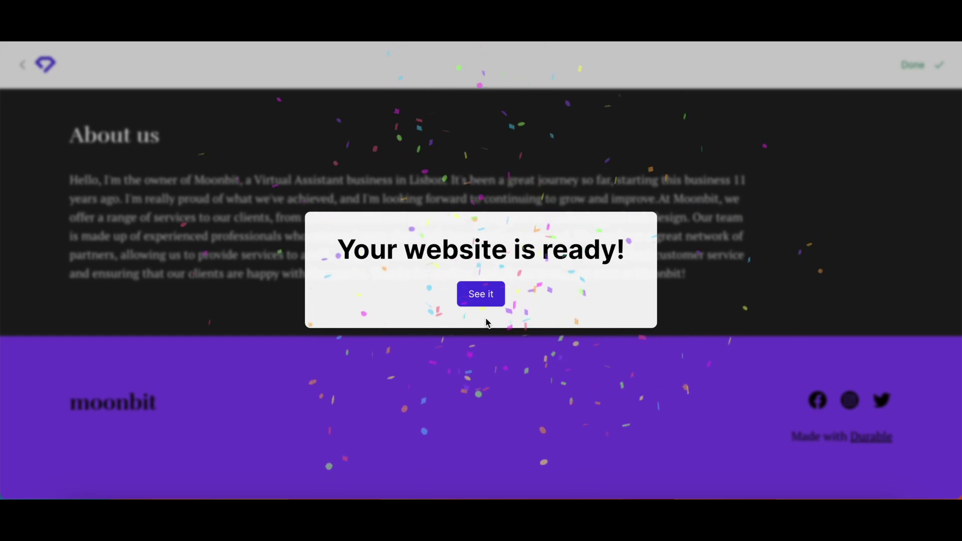
pyautogui.click(479, 303)
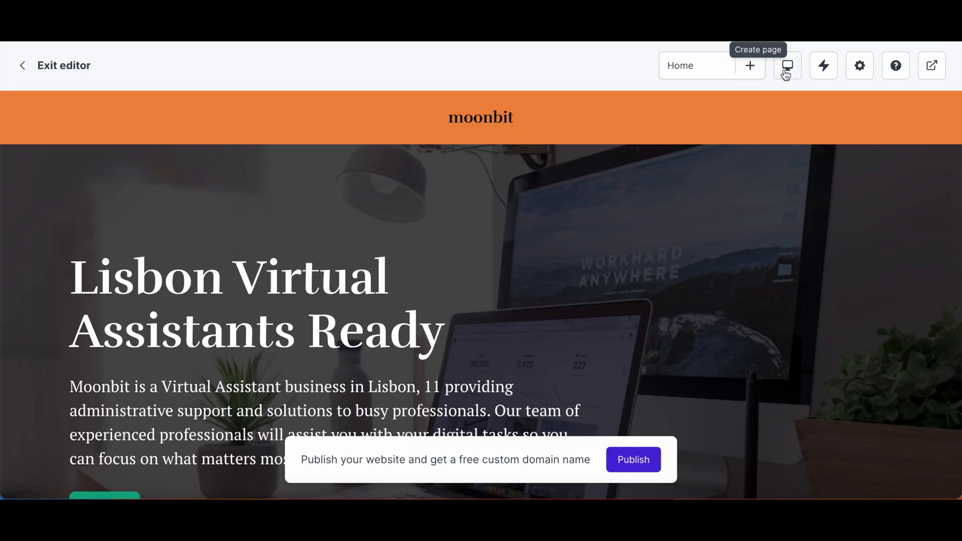
# Preview the generated home page in the phone portrait layout from top to contact form, and return to the desktop layout
pyautogui.click(788, 72)
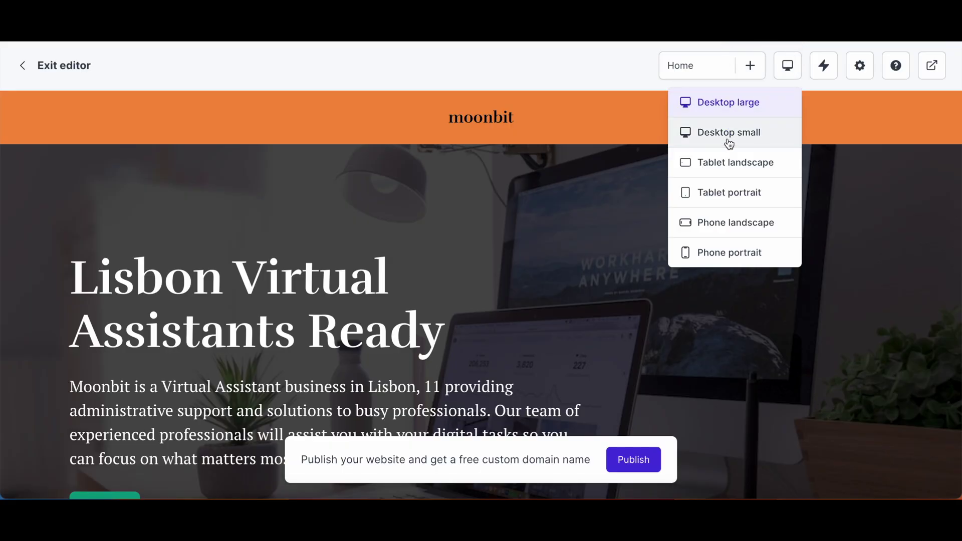
pyautogui.click(722, 255)
pyautogui.scroll(-5, 530, 310)
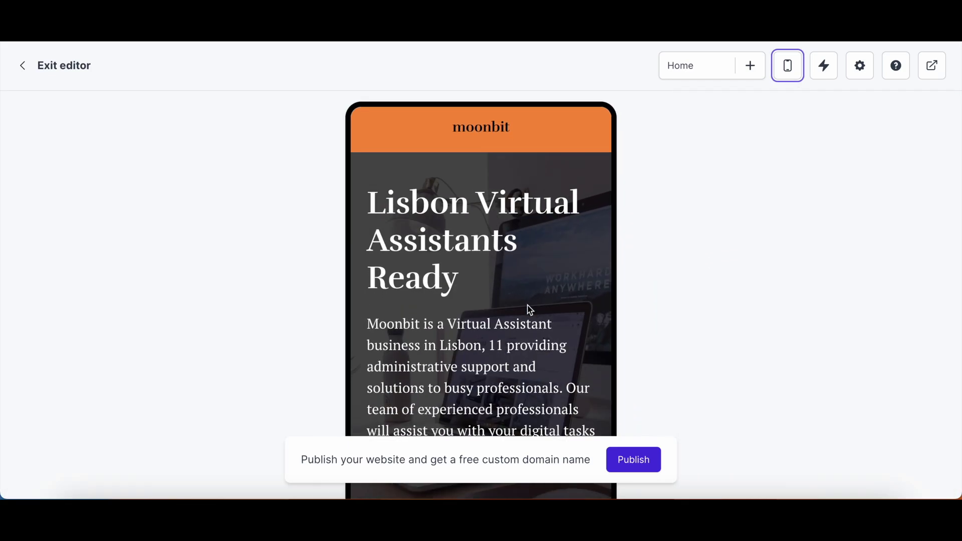
pyautogui.scroll(-12, 528, 300)
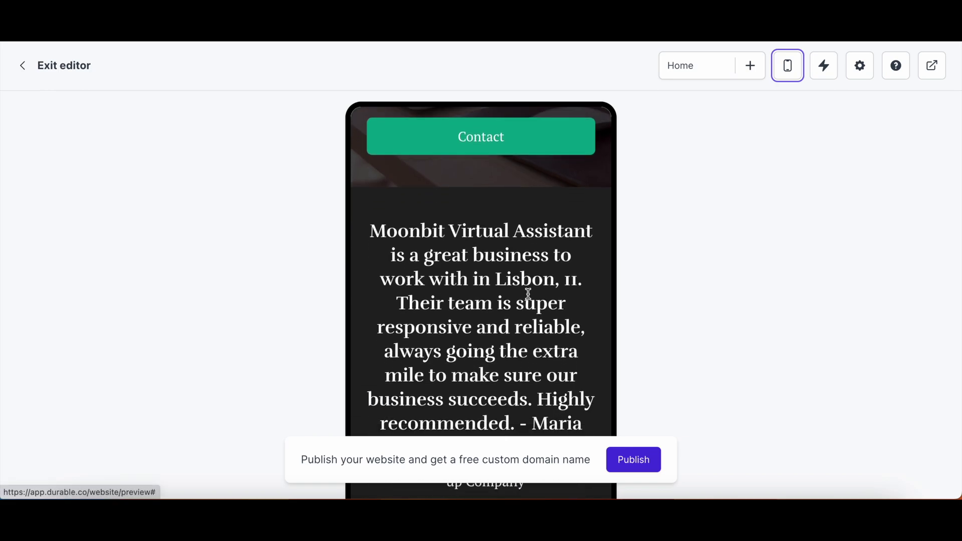
pyautogui.scroll(-15, 528, 284)
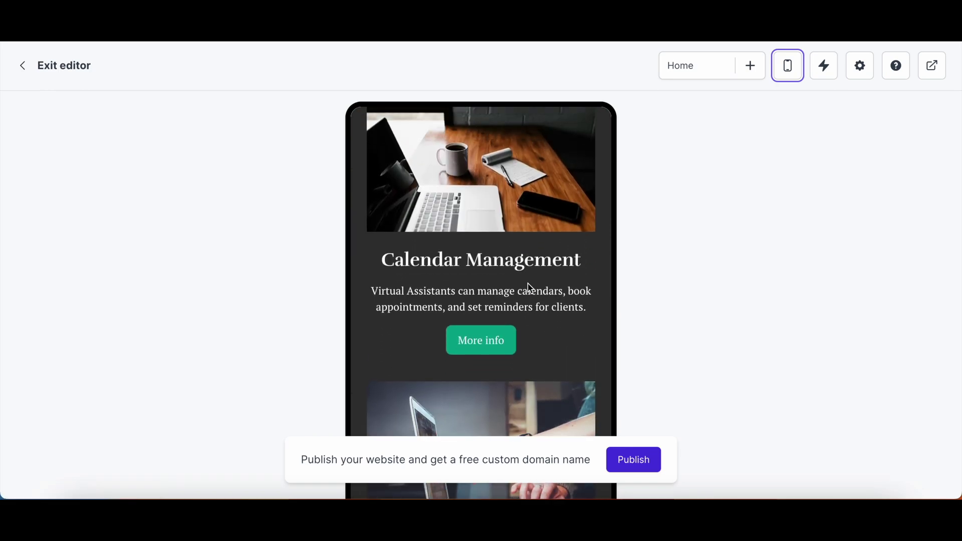
pyautogui.scroll(-10, 528, 280)
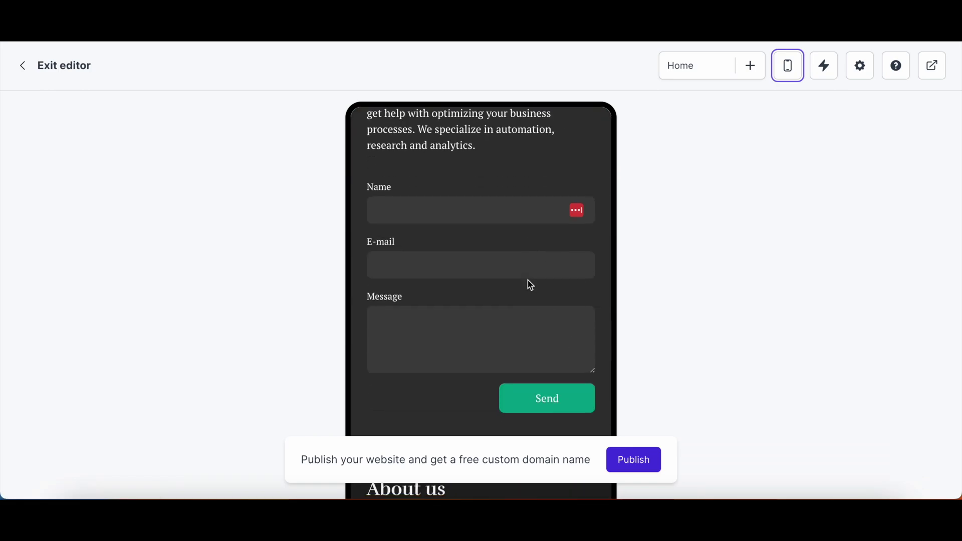
pyautogui.scroll(20, 528, 281)
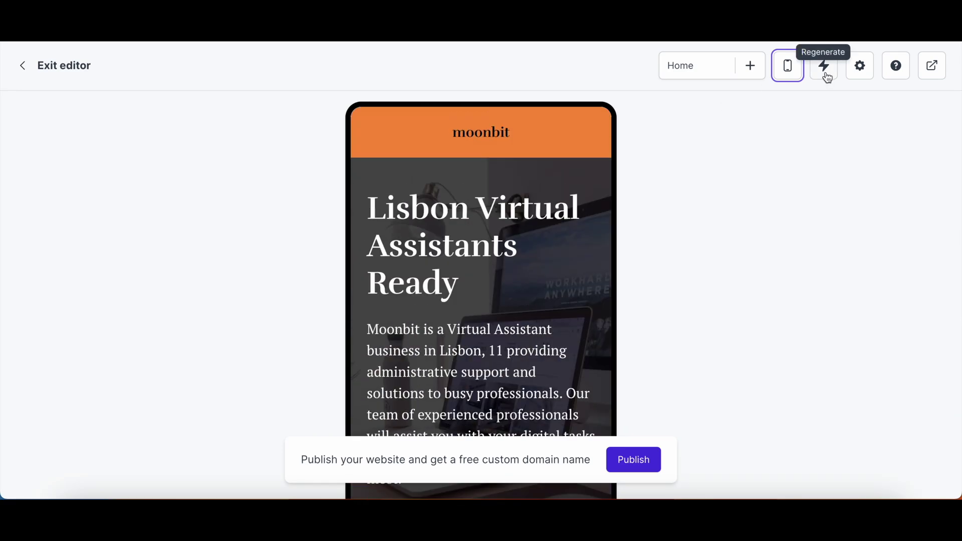
pyautogui.click(788, 68)
# Add a full-width Banner section directly below the site header
pyautogui.click(510, 146)
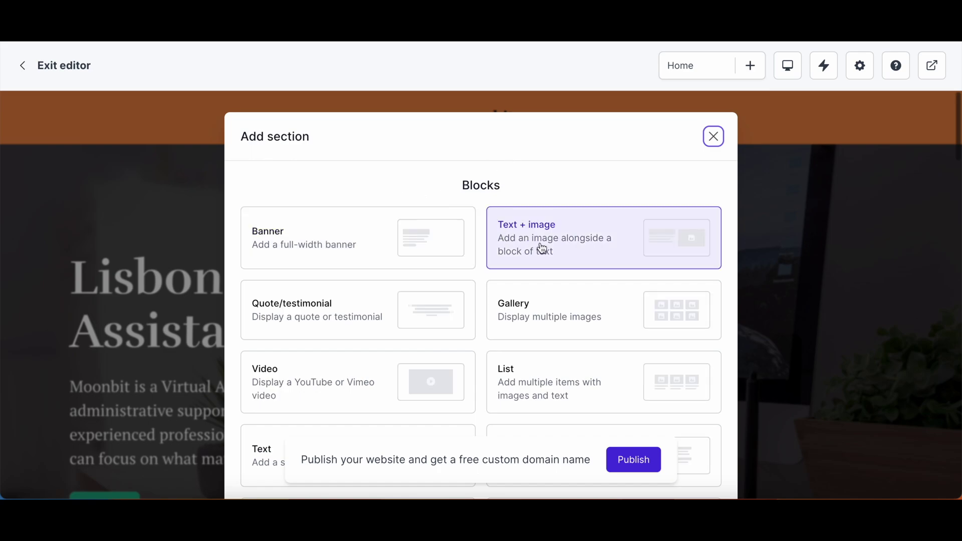
pyautogui.scroll(-1, 532, 303)
pyautogui.scroll(-4, 532, 302)
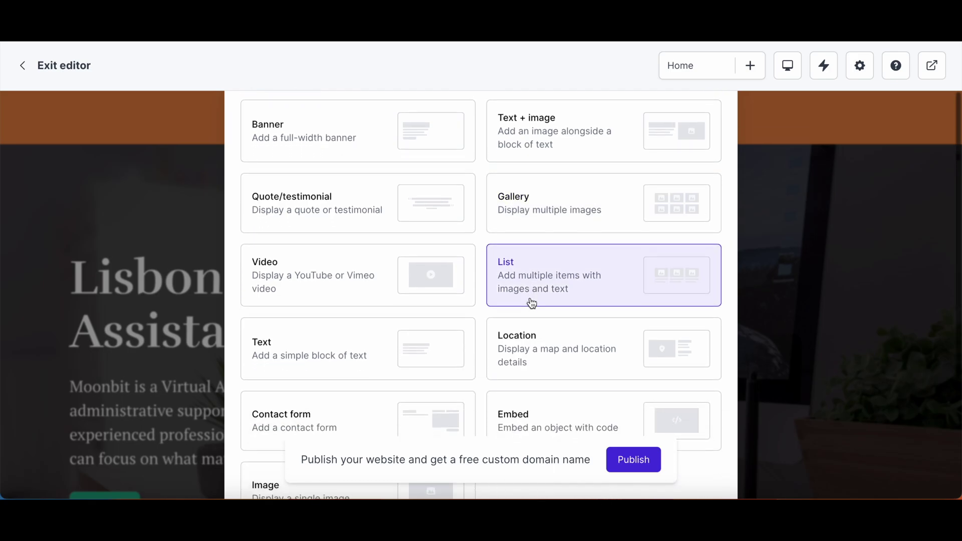
pyautogui.scroll(-3, 531, 302)
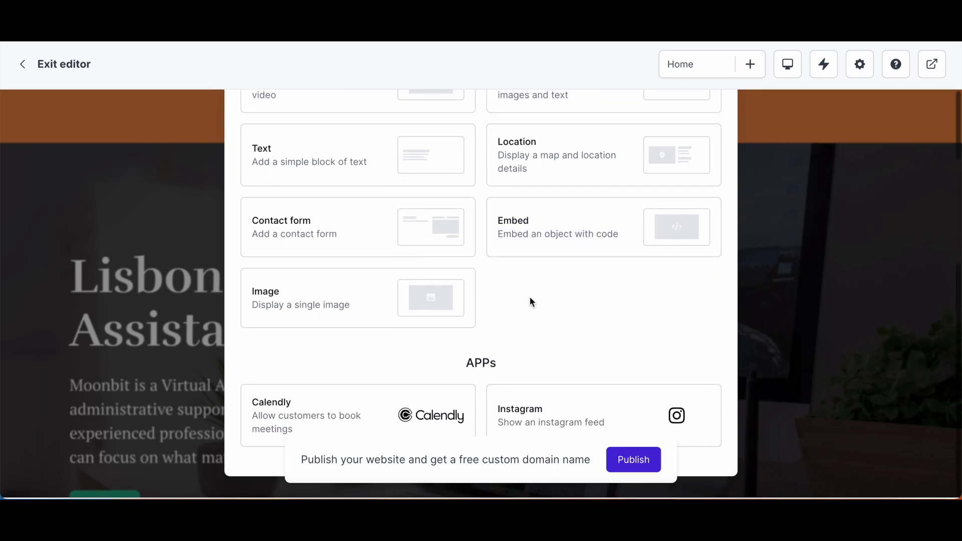
pyautogui.scroll(8, 334, 363)
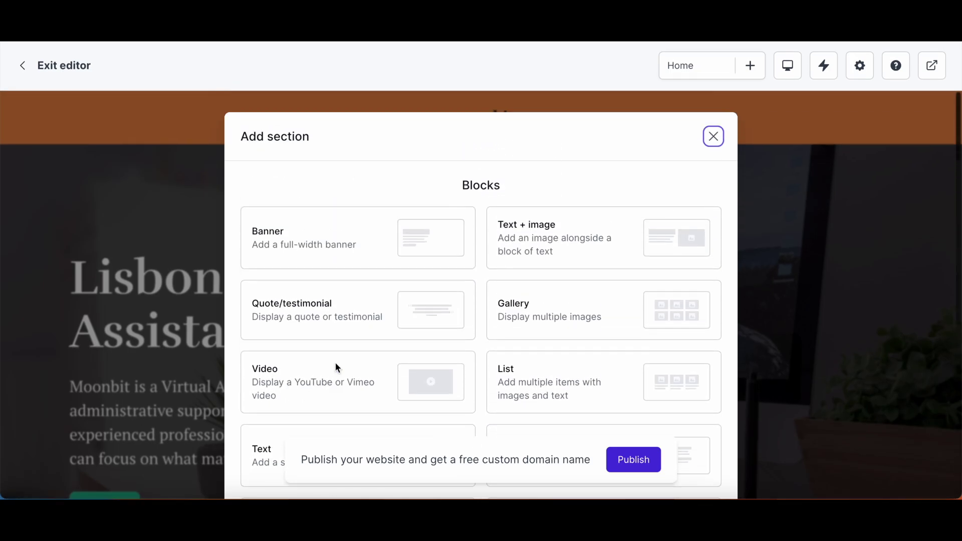
pyautogui.click(314, 259)
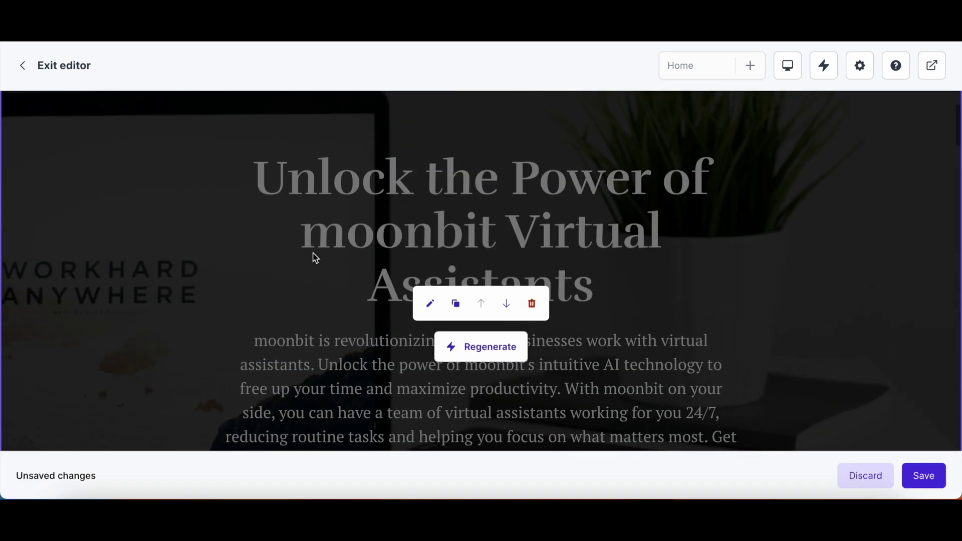
# Replace the new banner's background with the Unsplash image of a laptop beside pink flowers and save the changes
pyautogui.click(430, 304)
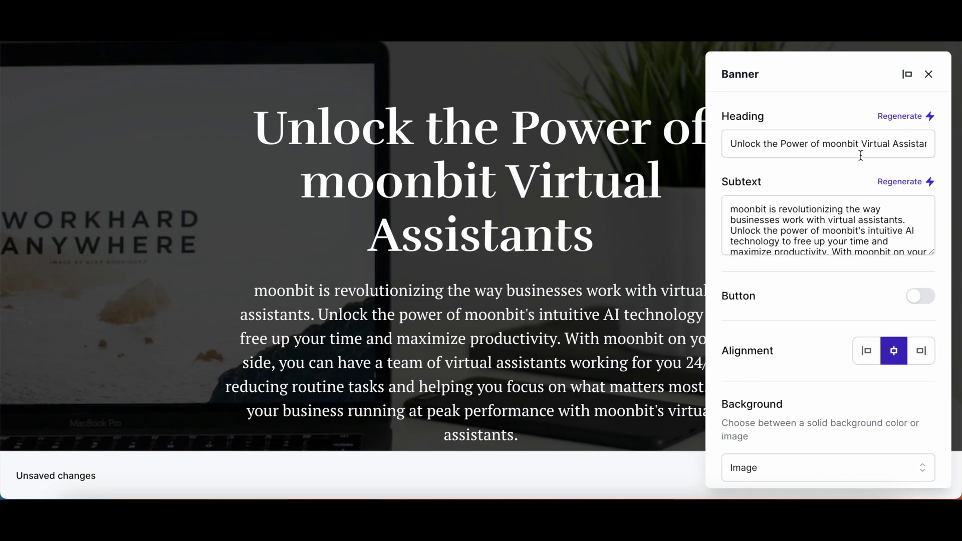
pyautogui.scroll(-5, 812, 288)
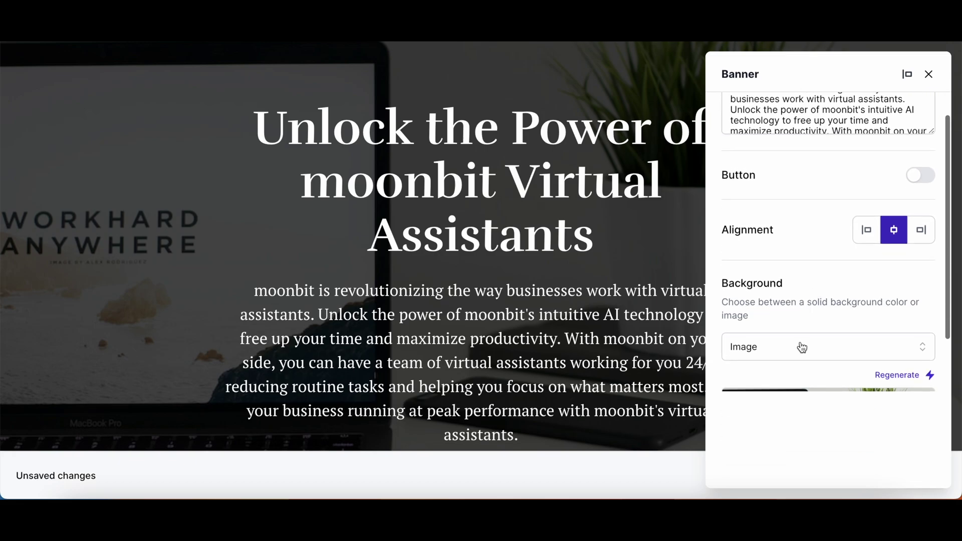
pyautogui.click(802, 347)
pyautogui.click(804, 319)
pyautogui.scroll(-5, 805, 319)
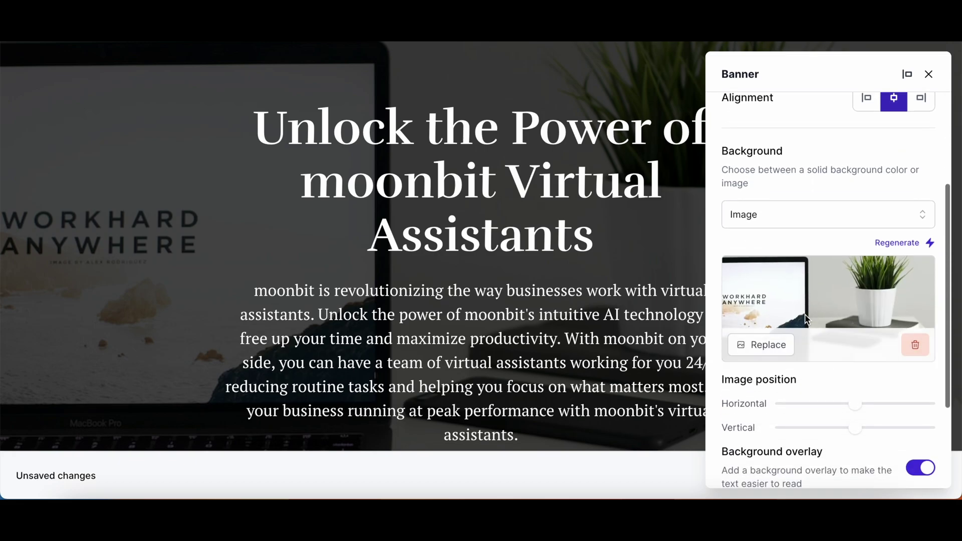
pyautogui.click(769, 346)
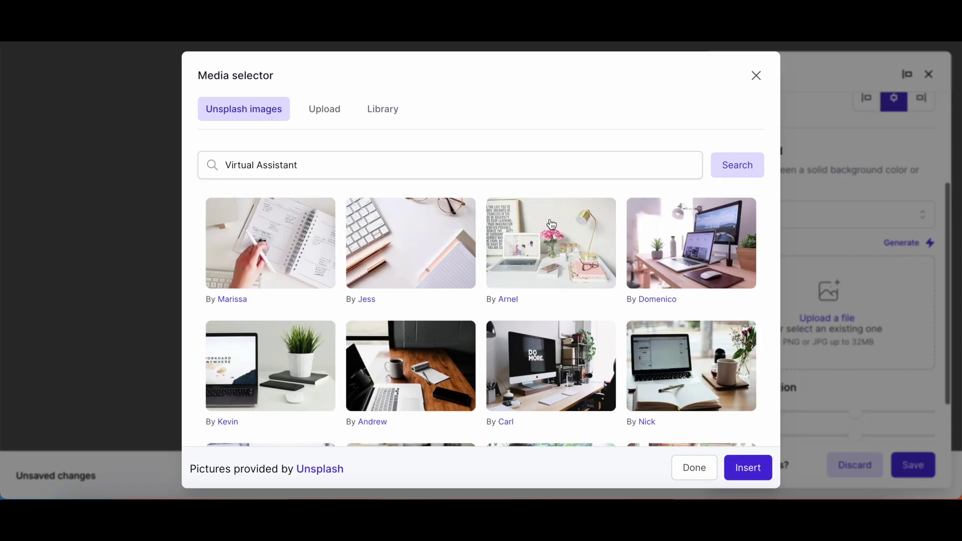
pyautogui.click(569, 262)
pyautogui.click(740, 468)
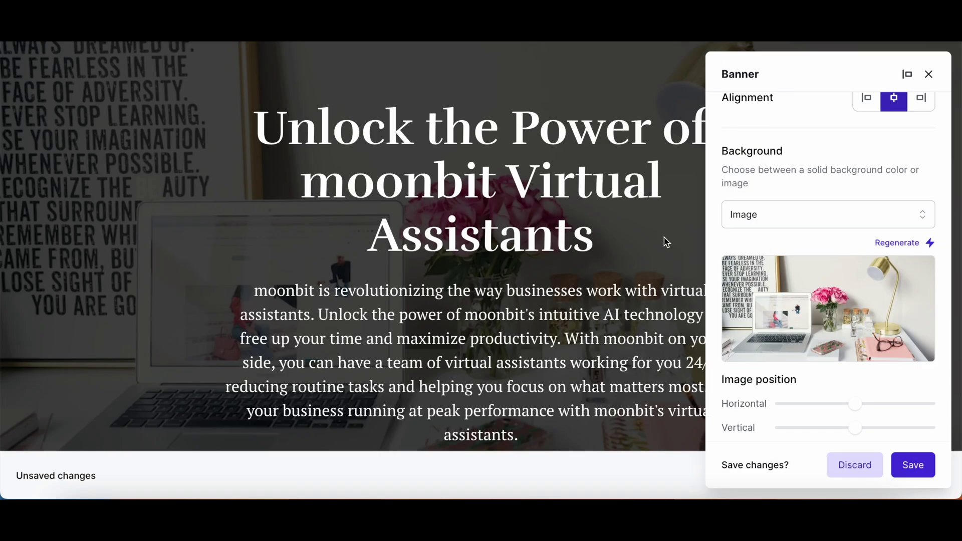
pyautogui.click(921, 470)
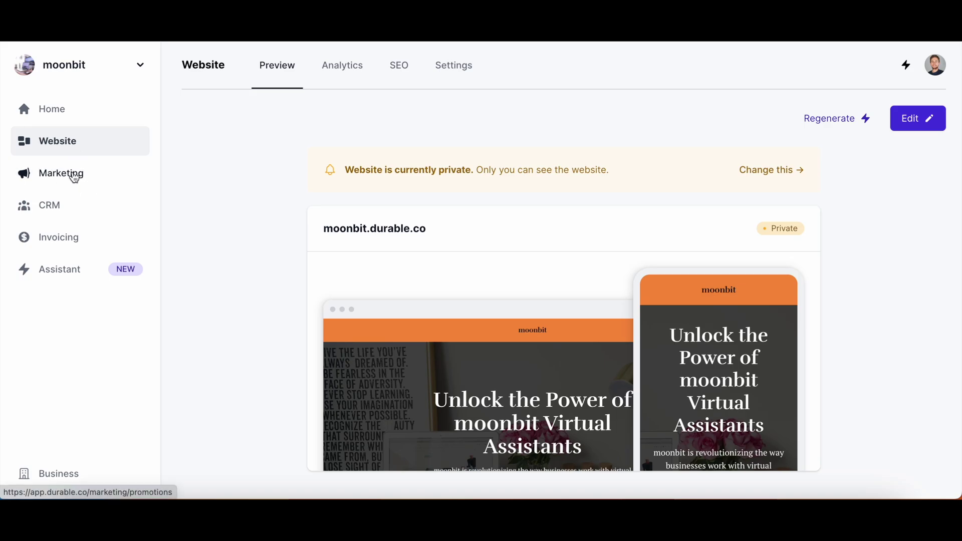
# Create a Google Ad promotion and generate its text from the existing business description with the Professional tone of voice
pyautogui.click(74, 175)
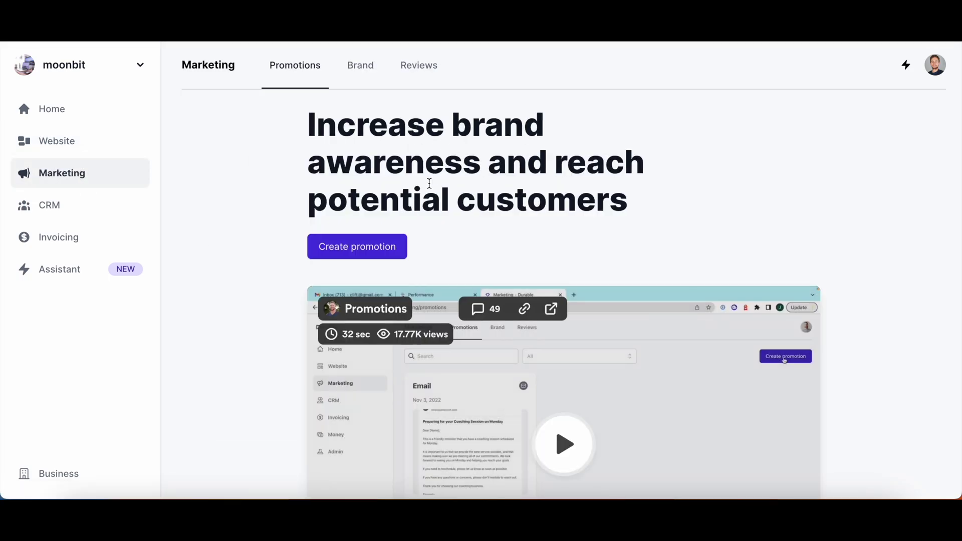
pyautogui.scroll(-1, 429, 182)
pyautogui.click(364, 191)
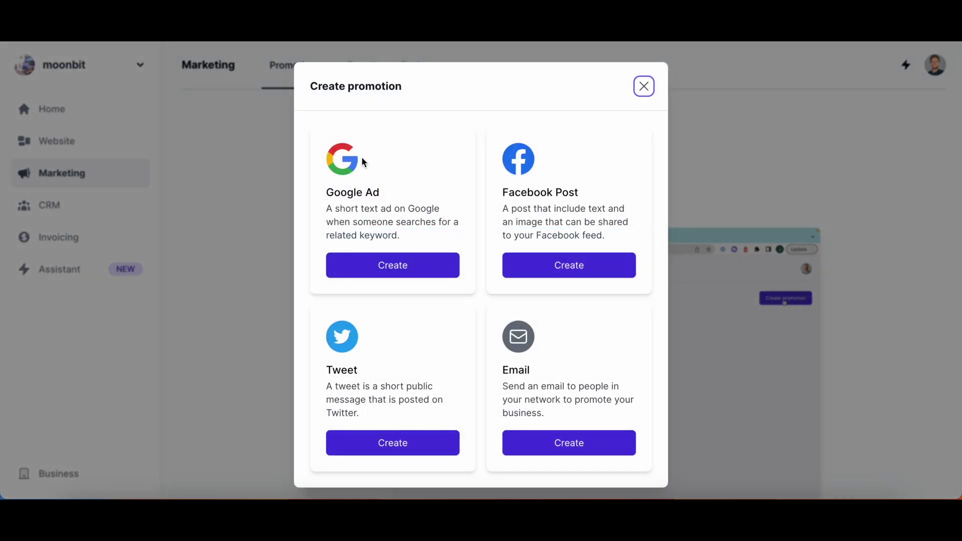
pyautogui.click(399, 254)
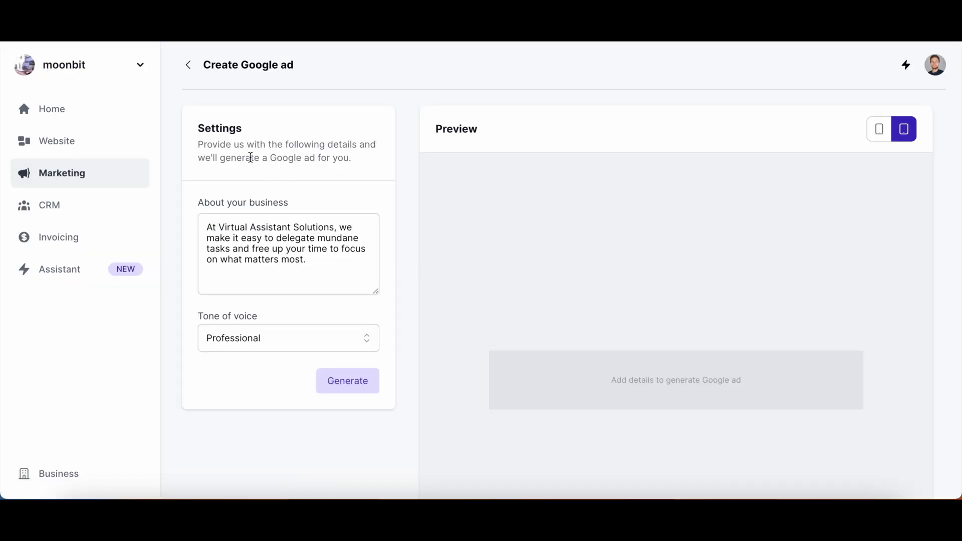
pyautogui.scroll(-1, 330, 276)
pyautogui.click(337, 376)
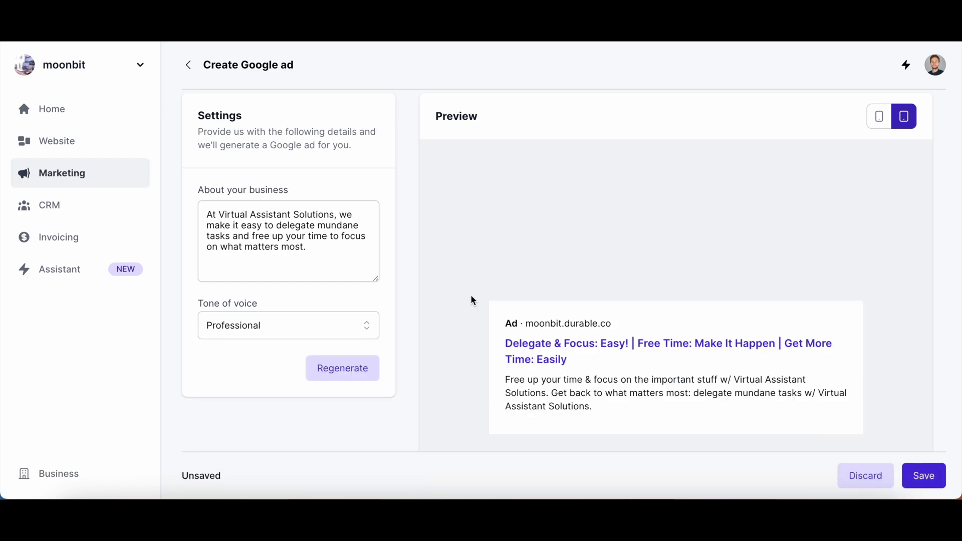
pyautogui.scroll(-4, 611, 381)
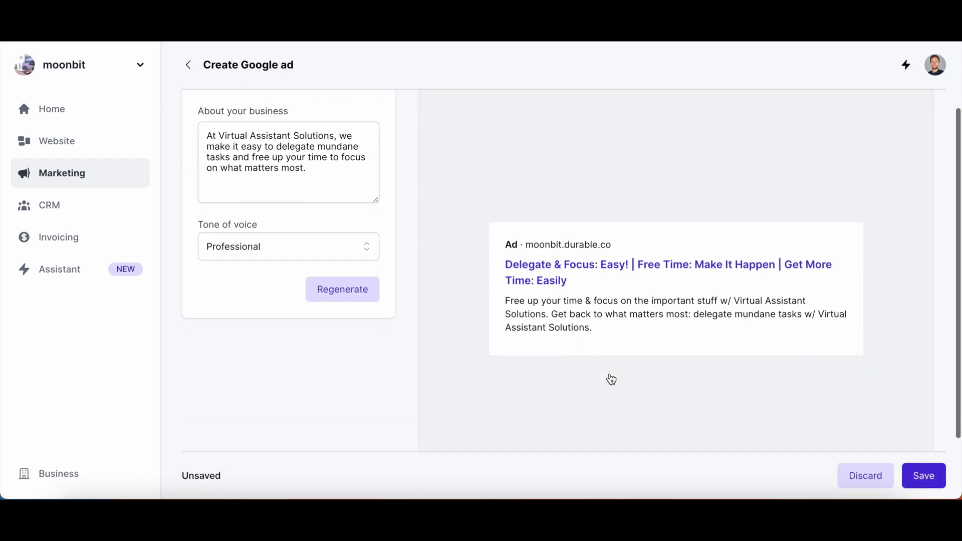
pyautogui.scroll(4, 546, 226)
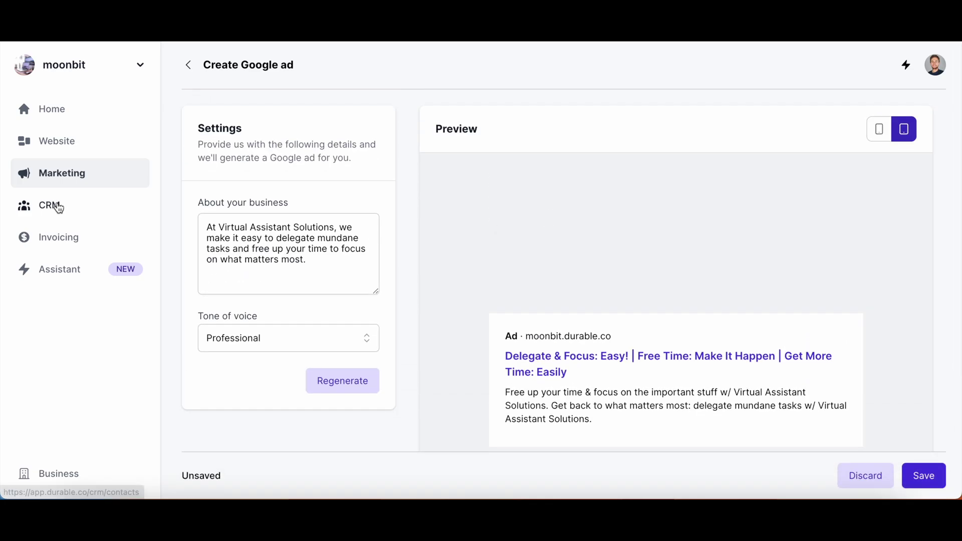
# View the CRM area and look through the invoices page of the Invoicing area
pyautogui.click(58, 206)
pyautogui.click(74, 242)
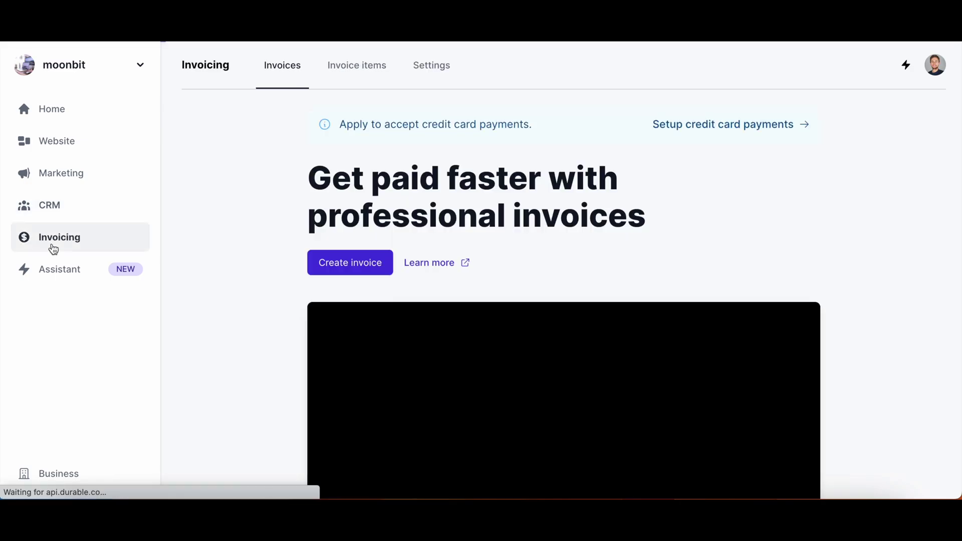
pyautogui.scroll(-3, 297, 262)
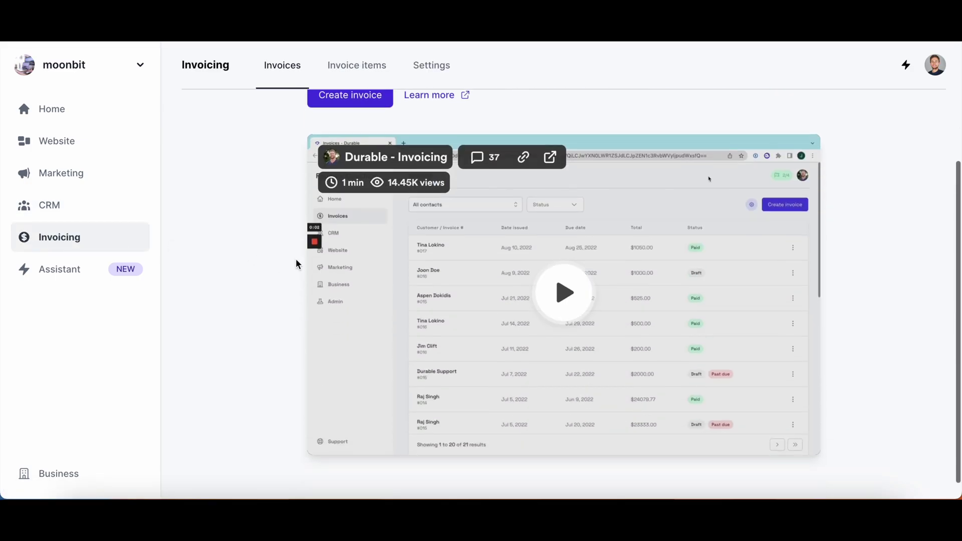
# Open the AI Assistant, go through its introduction to the end, and enter the request "create a cool facebook post"
pyautogui.click(61, 271)
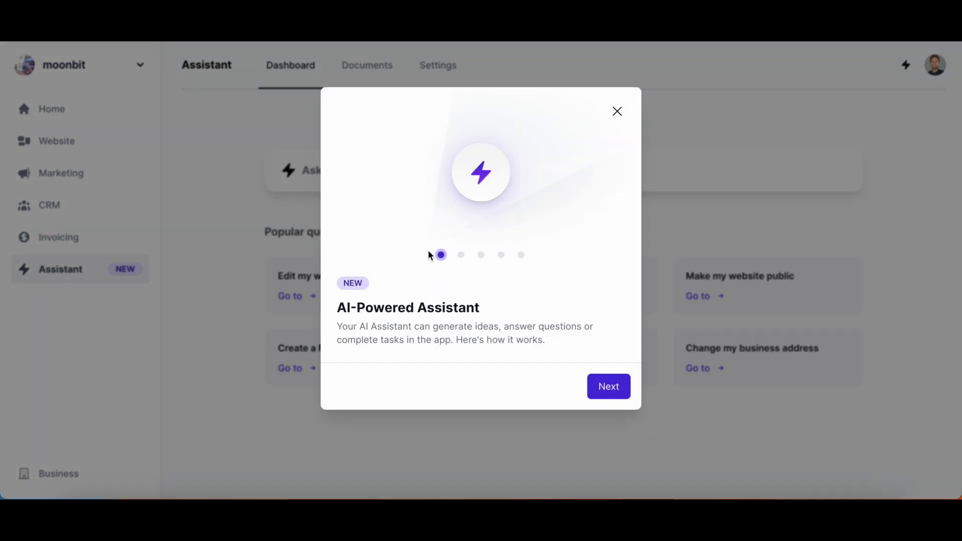
pyautogui.click(608, 386)
pyautogui.click(615, 392)
pyautogui.click(615, 391)
pyautogui.click(616, 393)
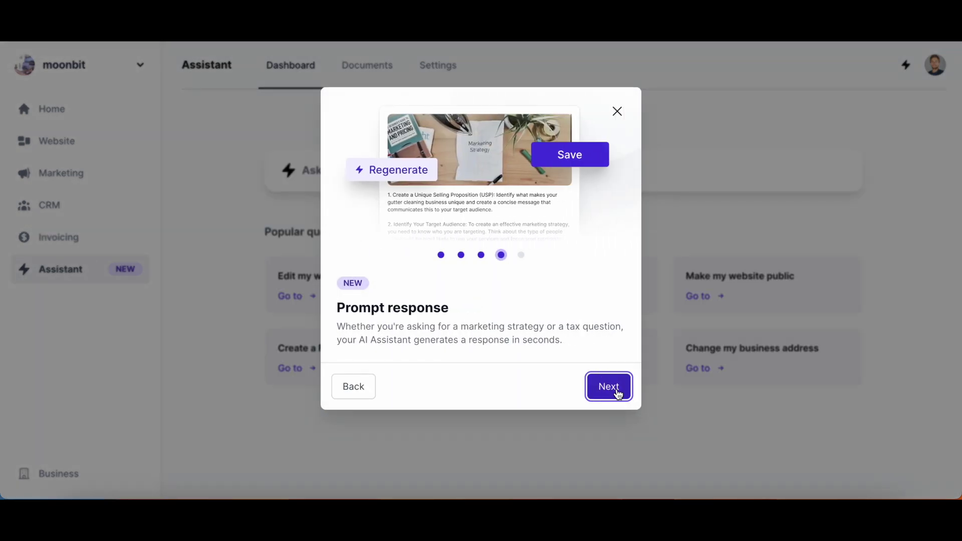
pyautogui.click(617, 392)
pyautogui.write('create a cool facebook post')
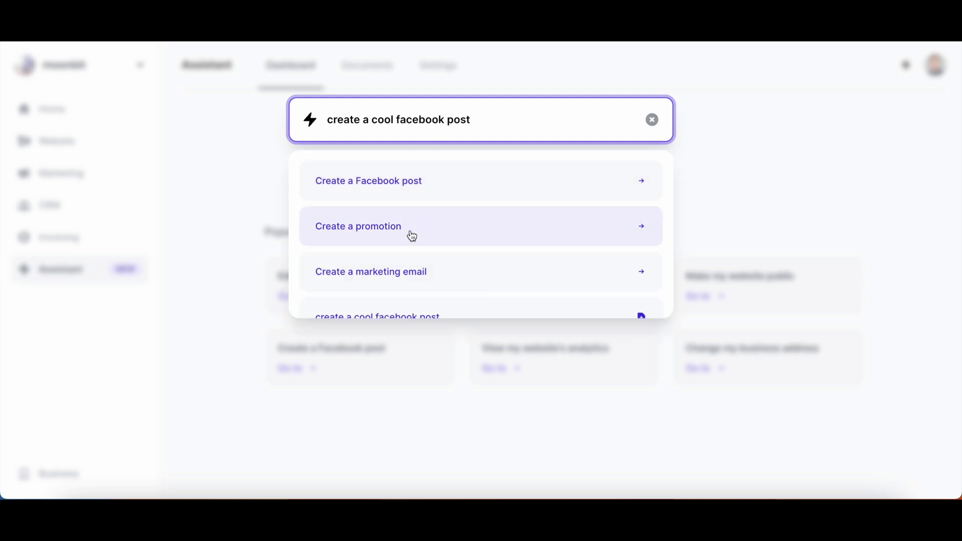
pyautogui.scroll(-1, 410, 236)
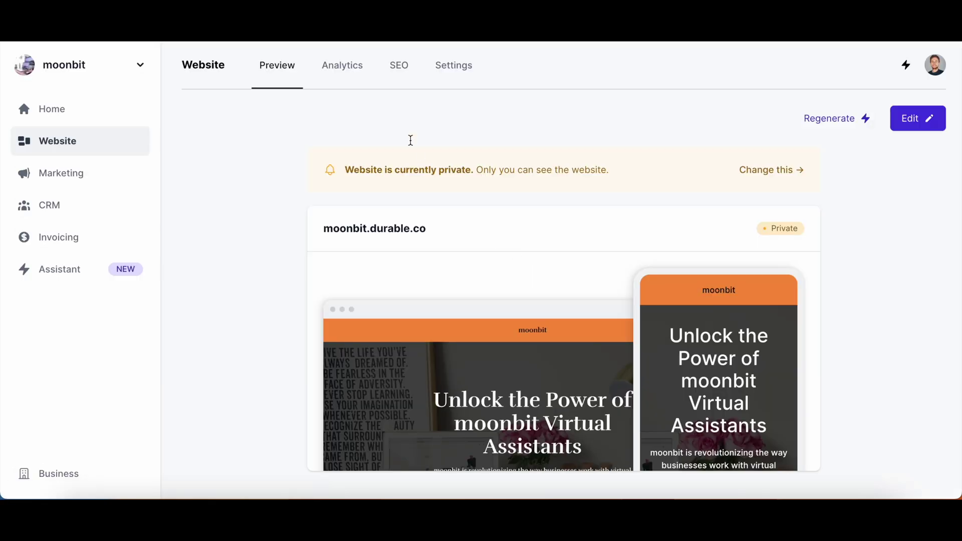
# Examine the website's analytics, including visits per day and the busiest hours, and open its SEO settings
pyautogui.click(356, 79)
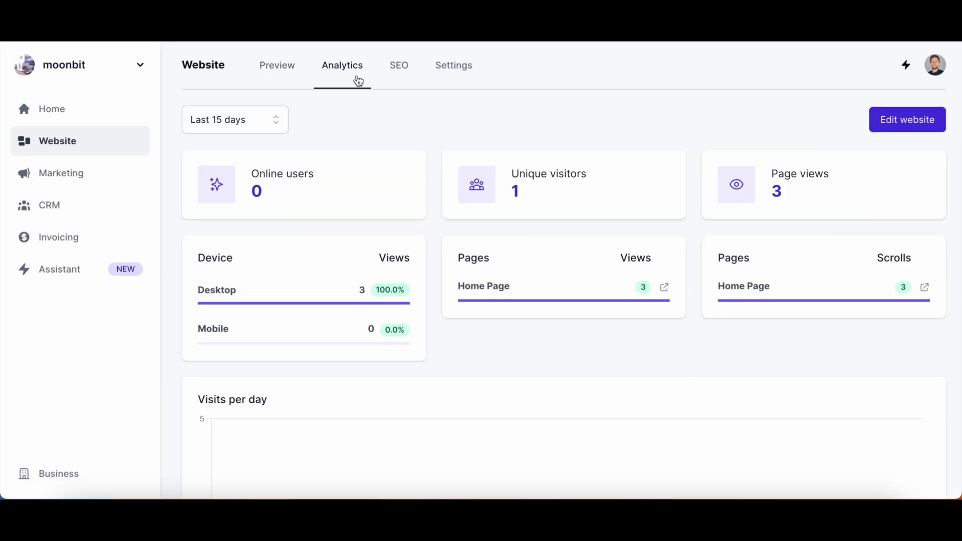
pyautogui.scroll(-8, 275, 301)
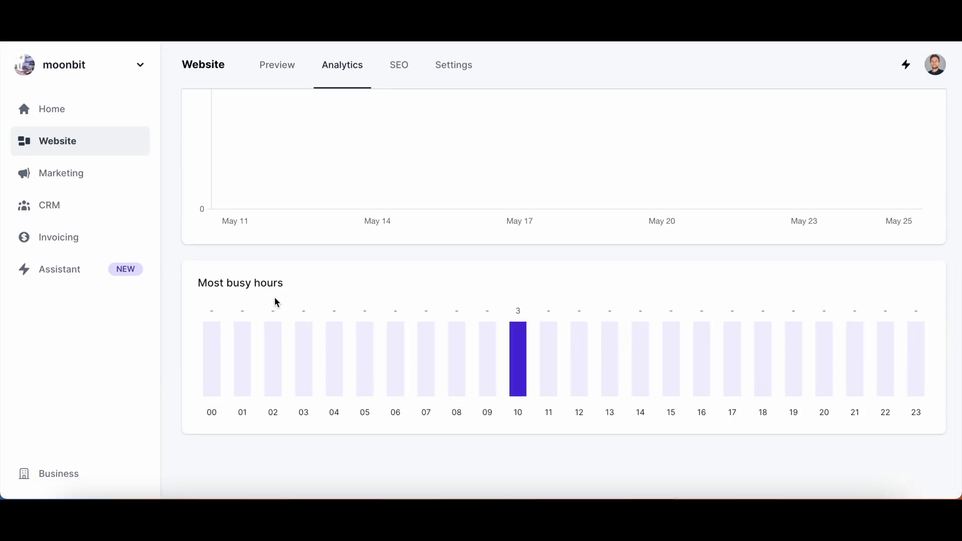
pyautogui.scroll(8, 275, 300)
pyautogui.click(396, 75)
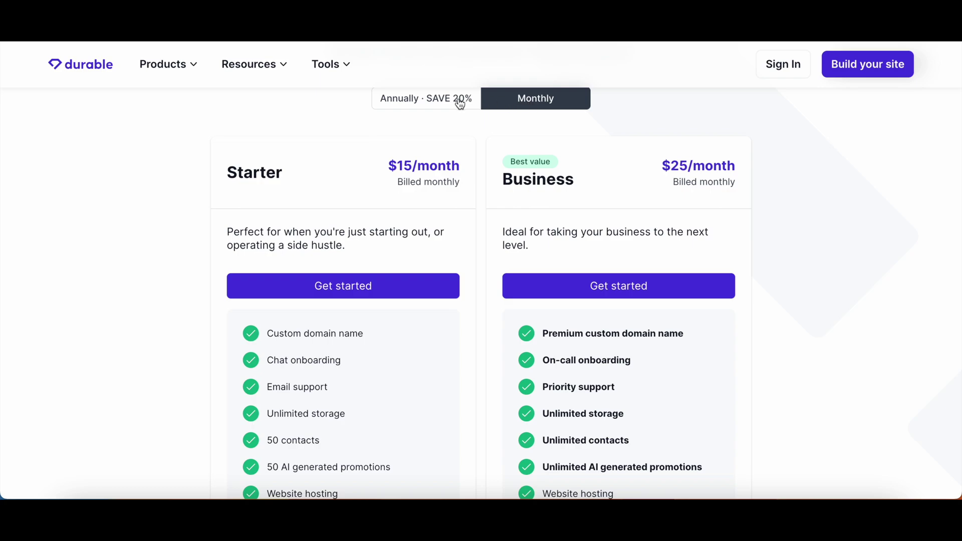
# Show the annual billing prices and examine the features of the Starter and Business plans on the Durable pricing page
pyautogui.click(436, 105)
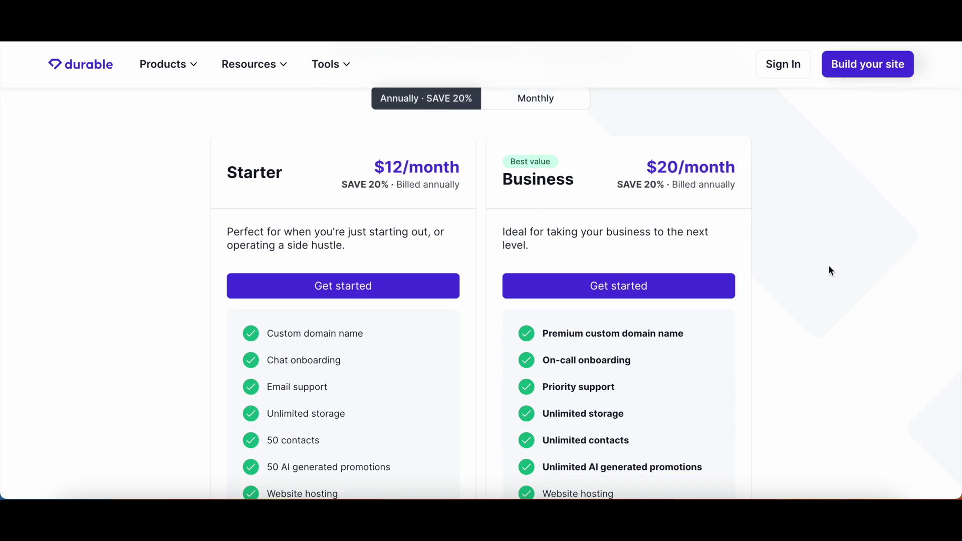
pyautogui.scroll(-3, 829, 266)
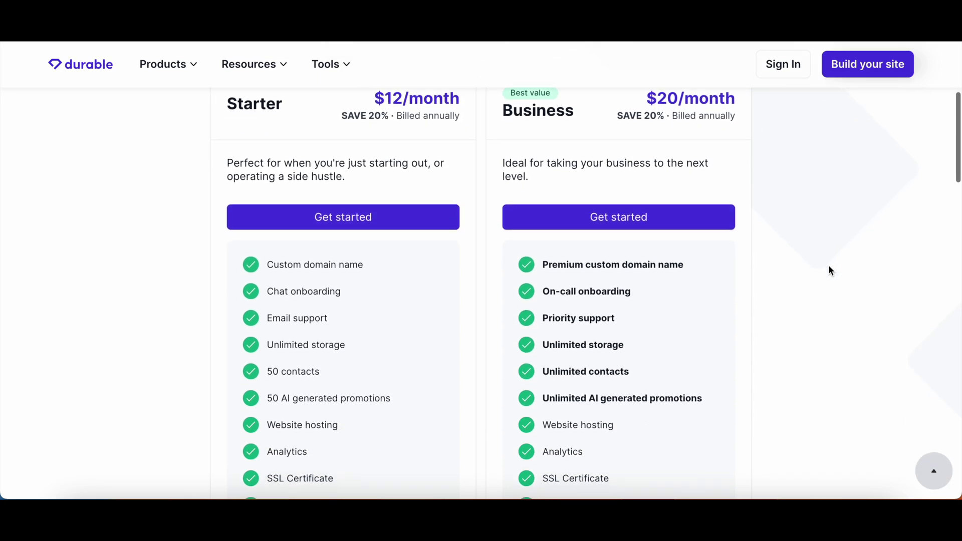
pyautogui.scroll(-2, 828, 270)
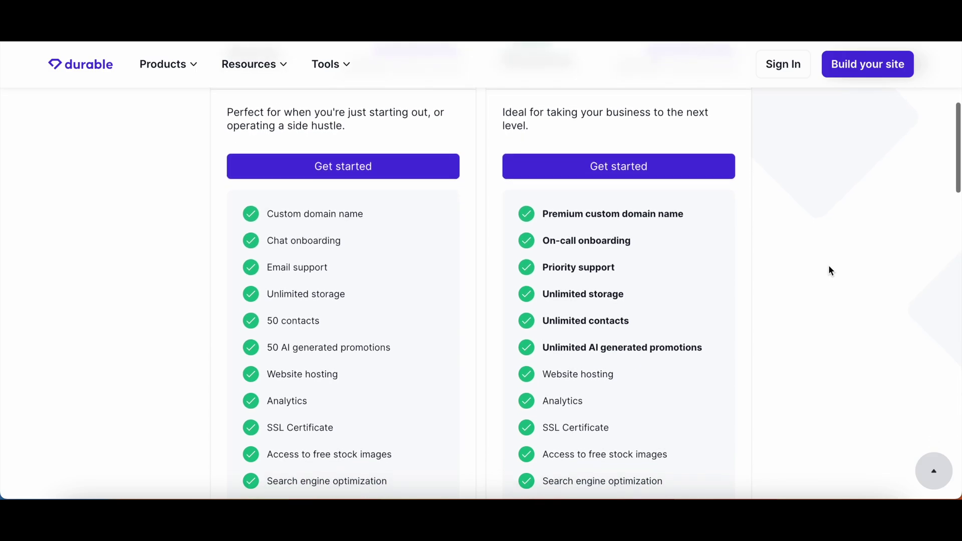
pyautogui.scroll(-4, 829, 271)
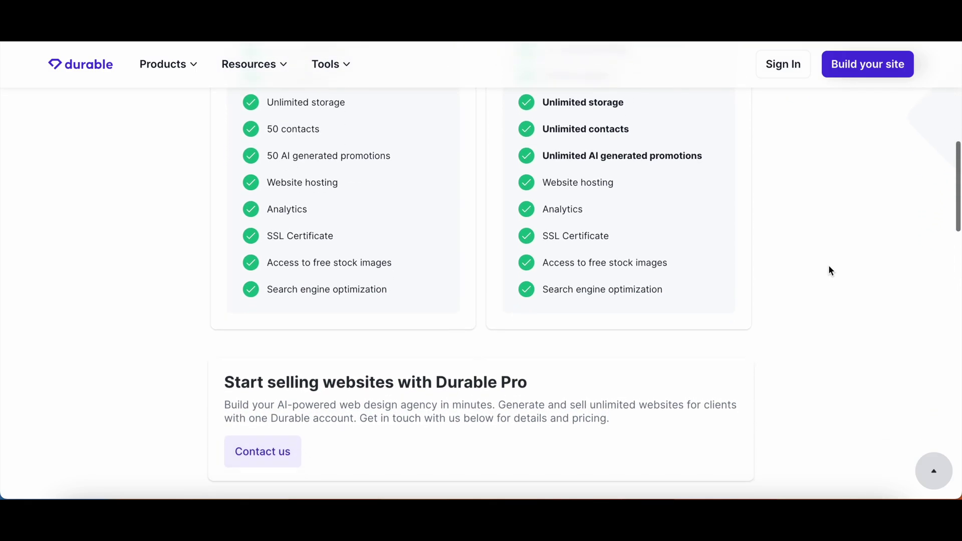
pyautogui.scroll(-5, 828, 270)
pyautogui.scroll(-7, 829, 271)
pyautogui.scroll(-7, 829, 271)
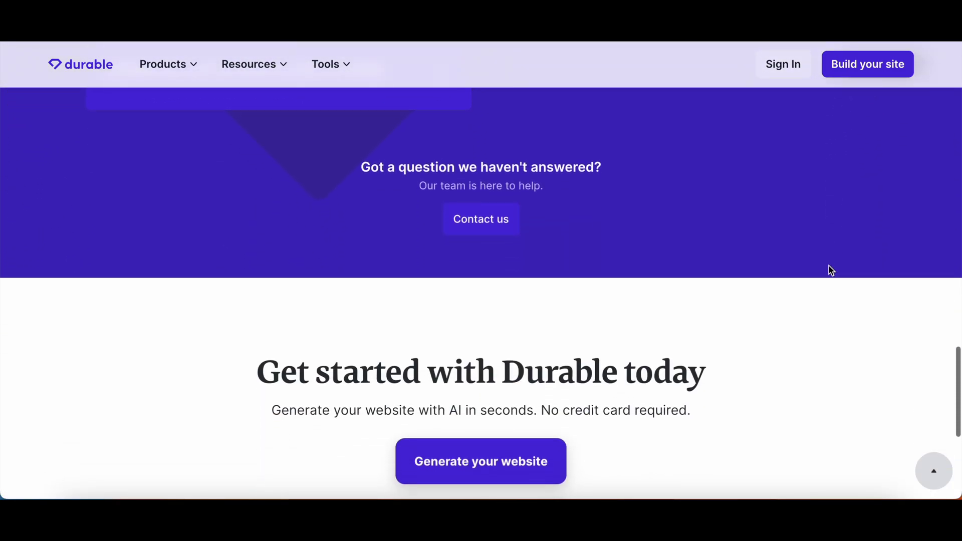
pyautogui.scroll(-3, 830, 270)
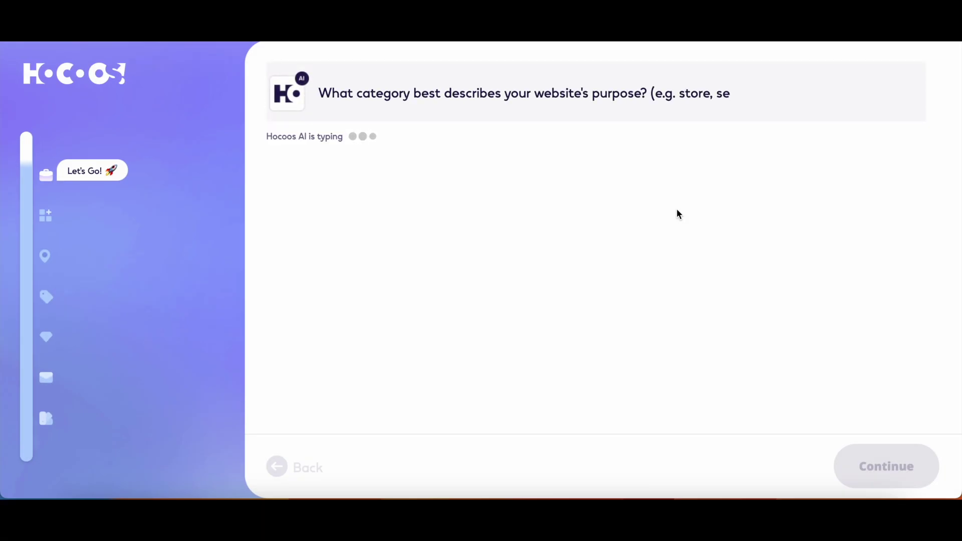
# Switch to the Hocoos website wizard and choose candy store from the Food & Drinks category as the business type
pyautogui.click(777, 369)
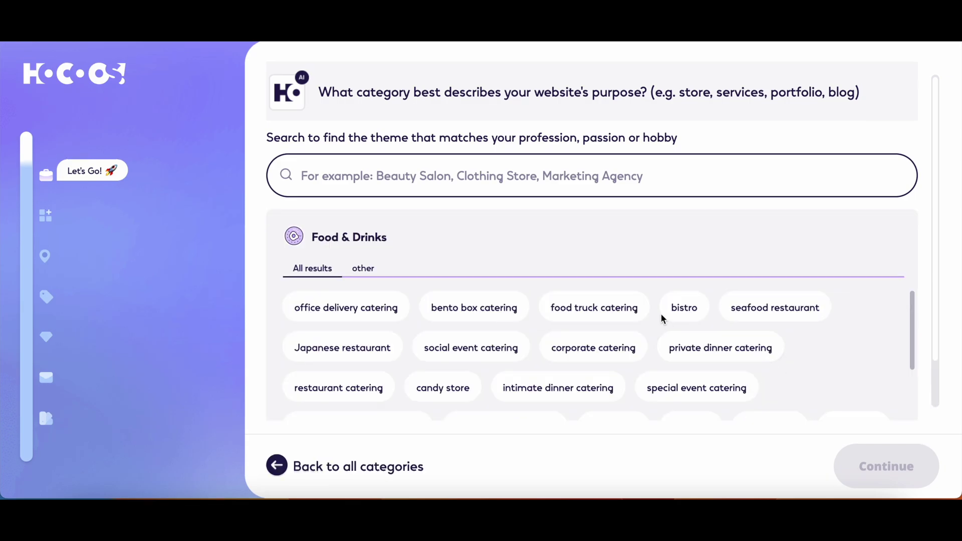
pyautogui.click(449, 315)
pyautogui.click(440, 389)
pyautogui.press('Return')
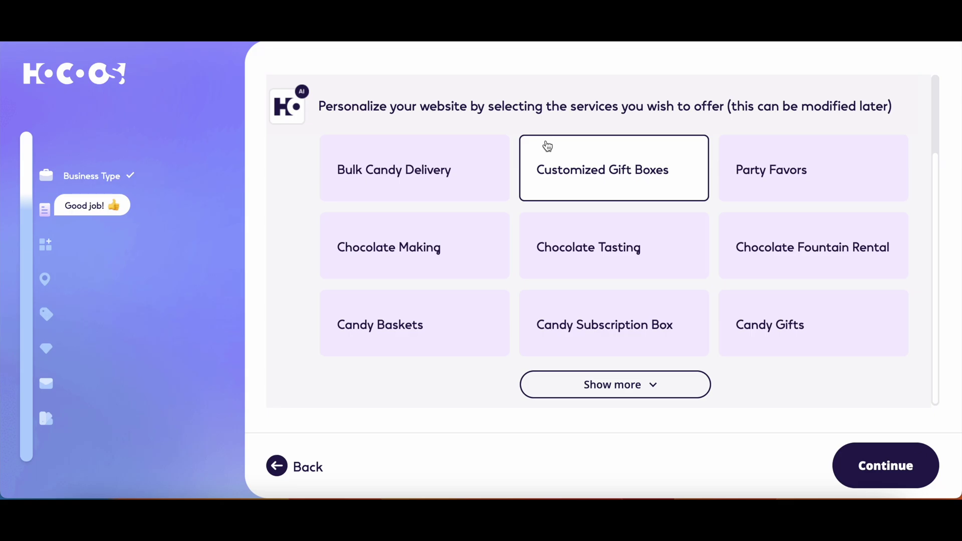
# Select Bulk Candy Delivery, Candy Gifts and Candy Subscription Box as services, and continue with Sell products as the site feature
pyautogui.click(436, 185)
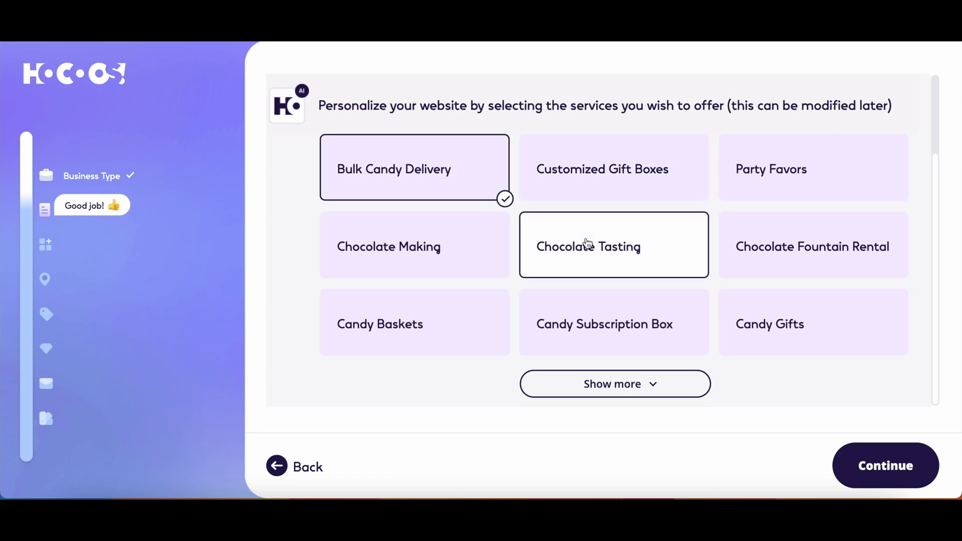
pyautogui.click(768, 315)
pyautogui.click(626, 324)
pyautogui.click(887, 464)
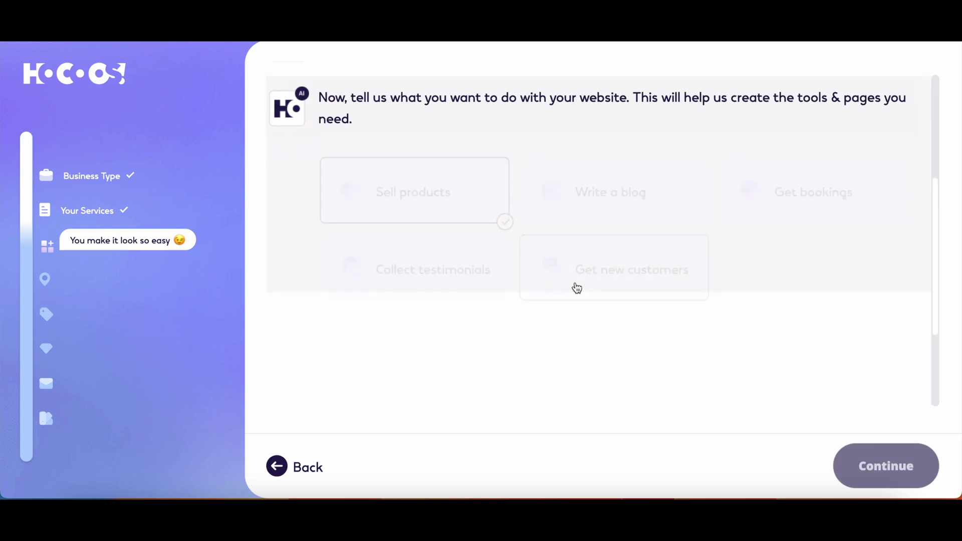
pyautogui.click(879, 479)
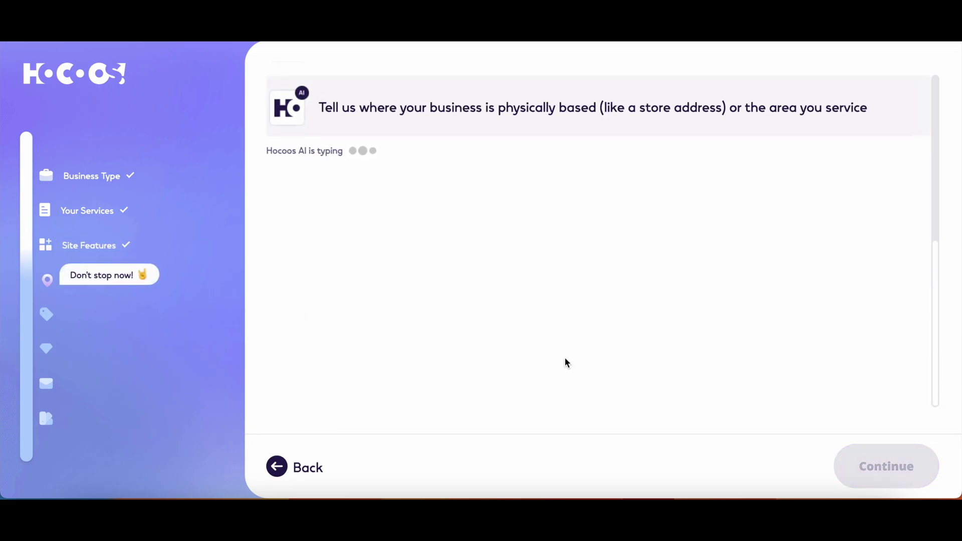
# Answer the business location question and name the business MoonCandy
pyautogui.click(800, 219)
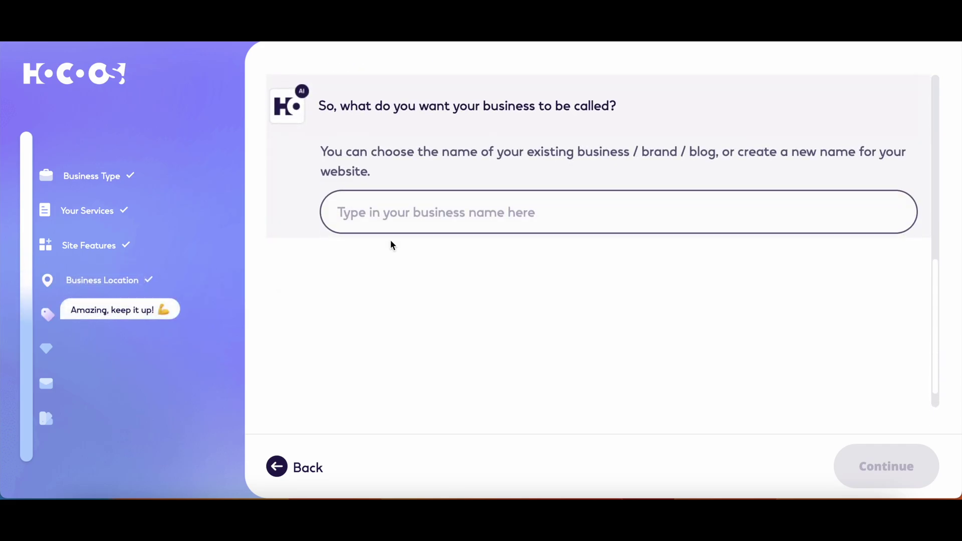
pyautogui.write('moo')
pyautogui.press('BackSpace')
pyautogui.press('BackSpace')
pyautogui.press('BackSpace')
pyautogui.write('MoonCandy')
pyautogui.click(869, 458)
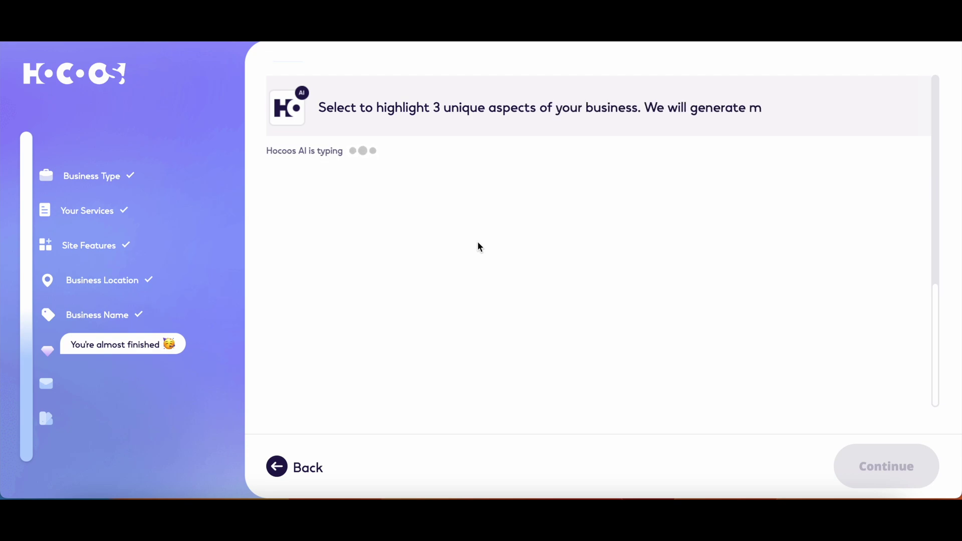
# Add Affordable prices to the highlighted aspects Loyalty programs and Exceptional customer services, and complete the visitor contact question
pyautogui.scroll(2, 479, 247)
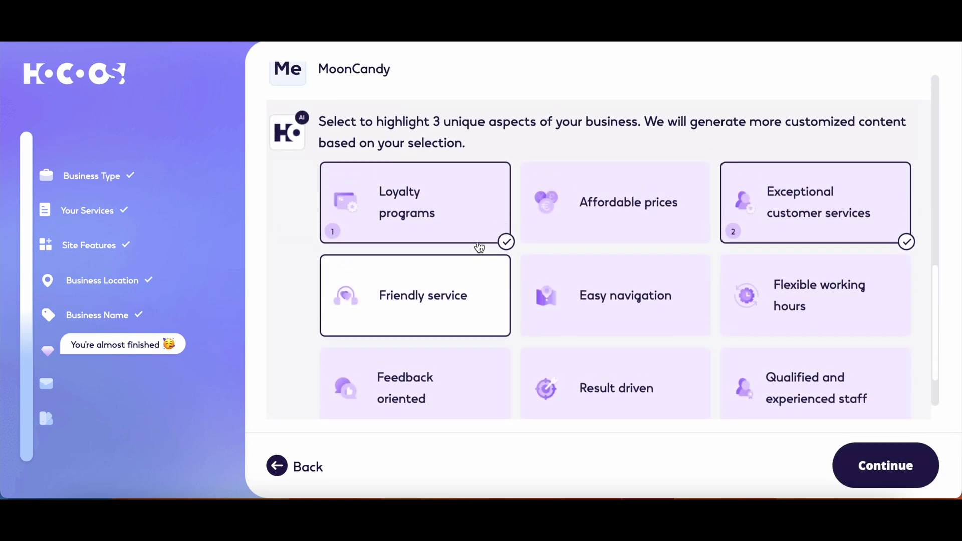
pyautogui.scroll(-1, 468, 134)
pyautogui.click(628, 200)
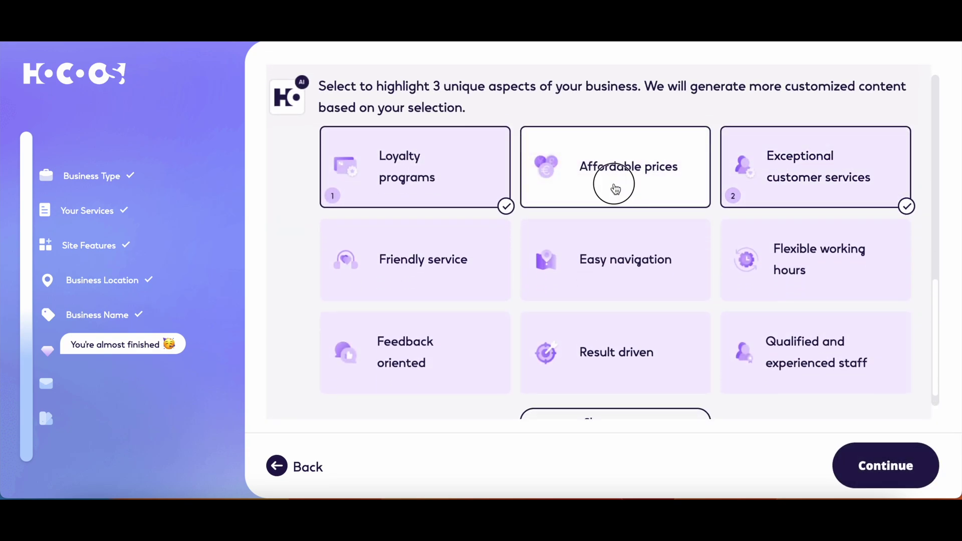
pyautogui.scroll(-1, 615, 188)
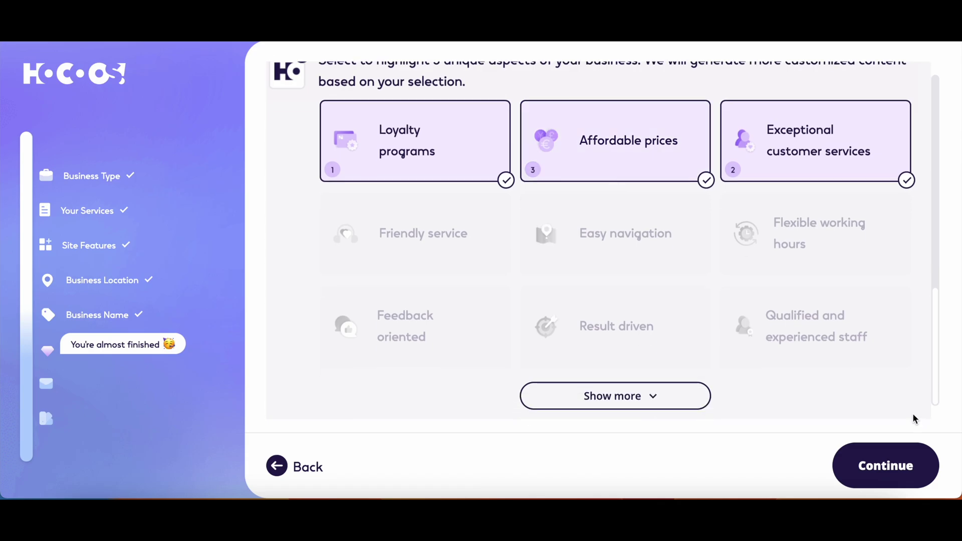
pyautogui.click(897, 463)
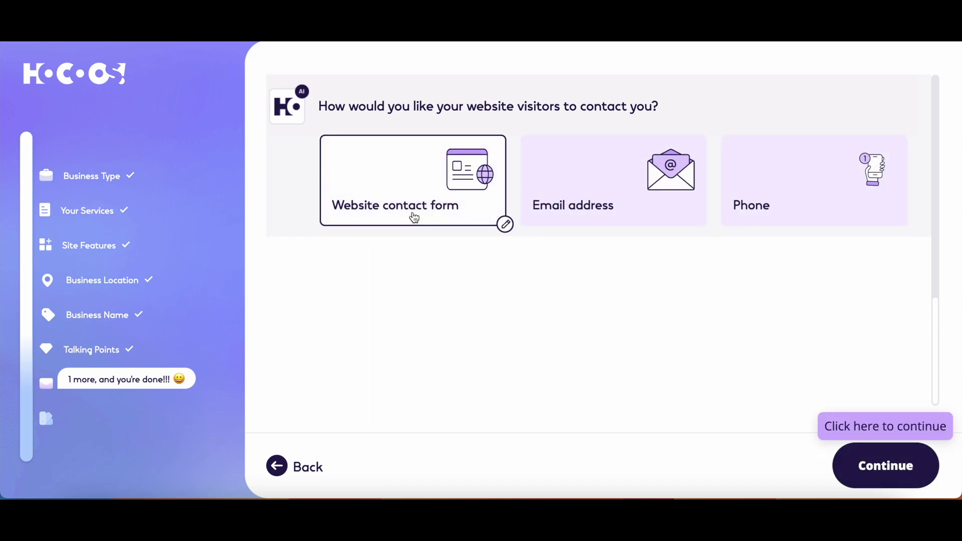
pyautogui.click(636, 195)
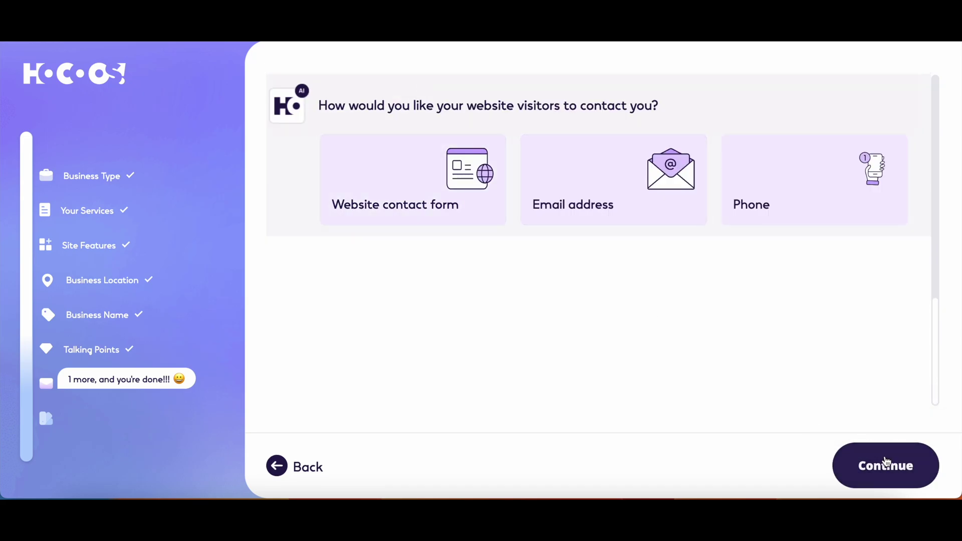
pyautogui.click(885, 464)
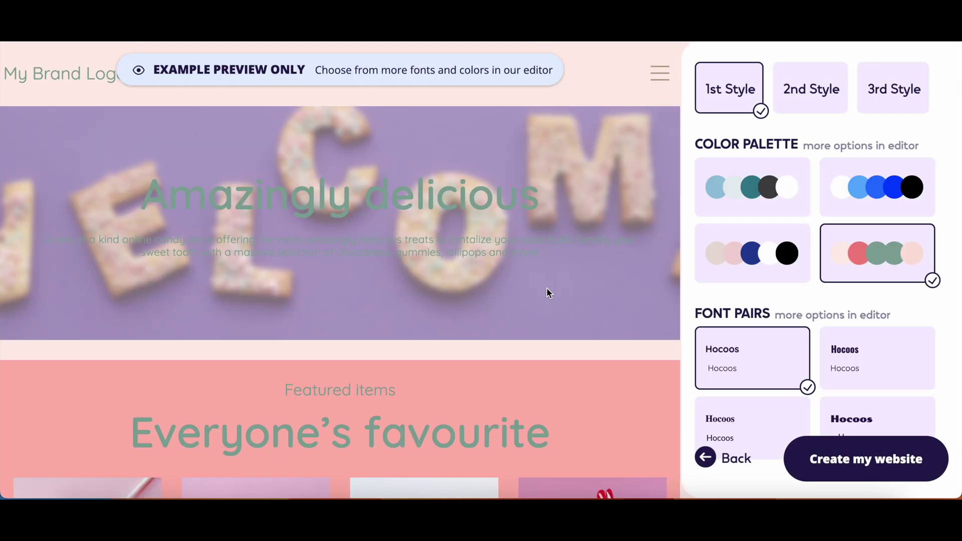
# Compare the previews of the 1st and 3rd Style, choose the 3rd Style and create the website
pyautogui.scroll(-6, 548, 293)
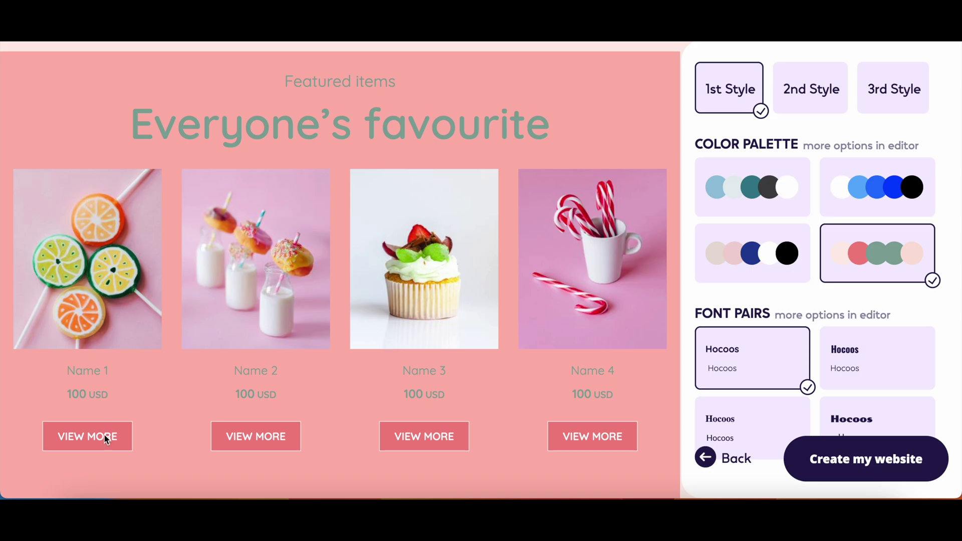
pyautogui.scroll(-8, 419, 355)
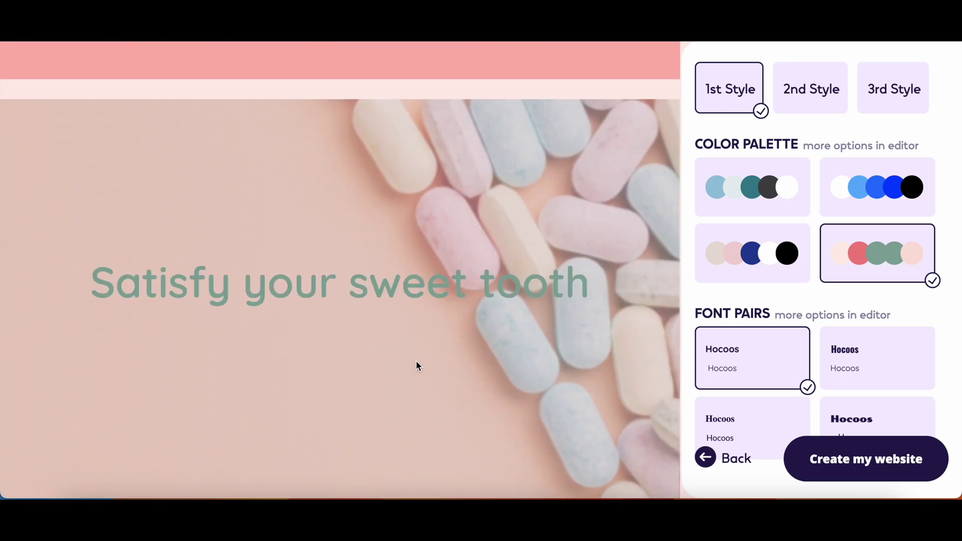
pyautogui.scroll(-7, 416, 359)
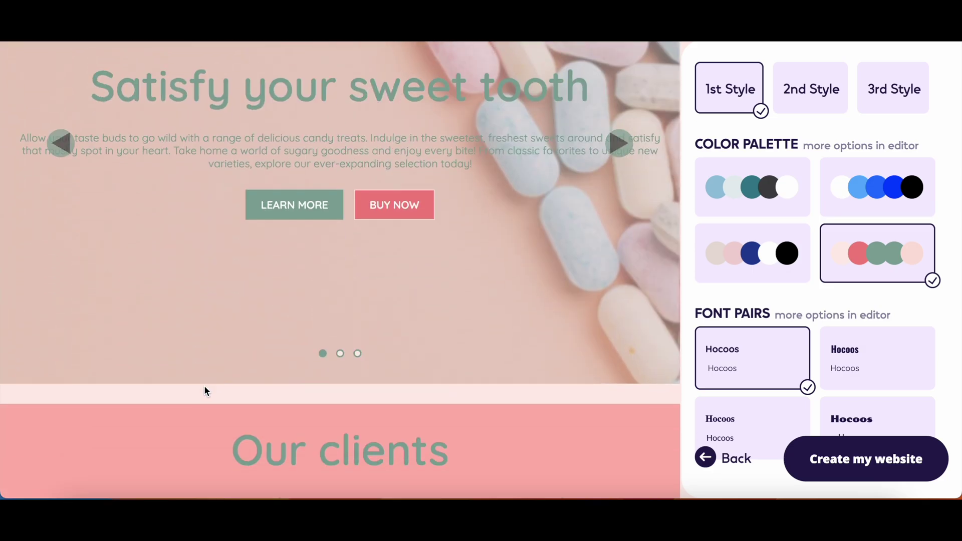
pyautogui.scroll(-3, 269, 280)
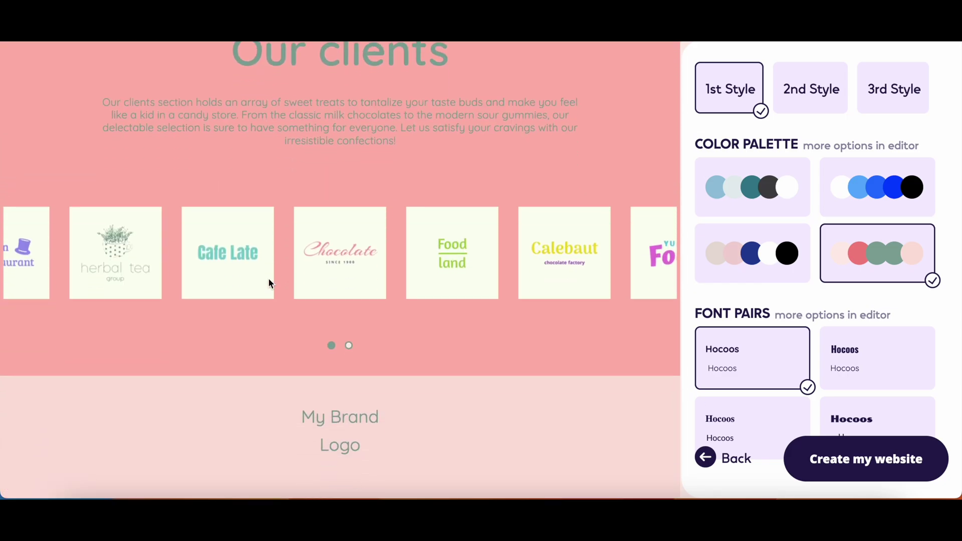
pyautogui.scroll(2, 268, 281)
pyautogui.click(894, 88)
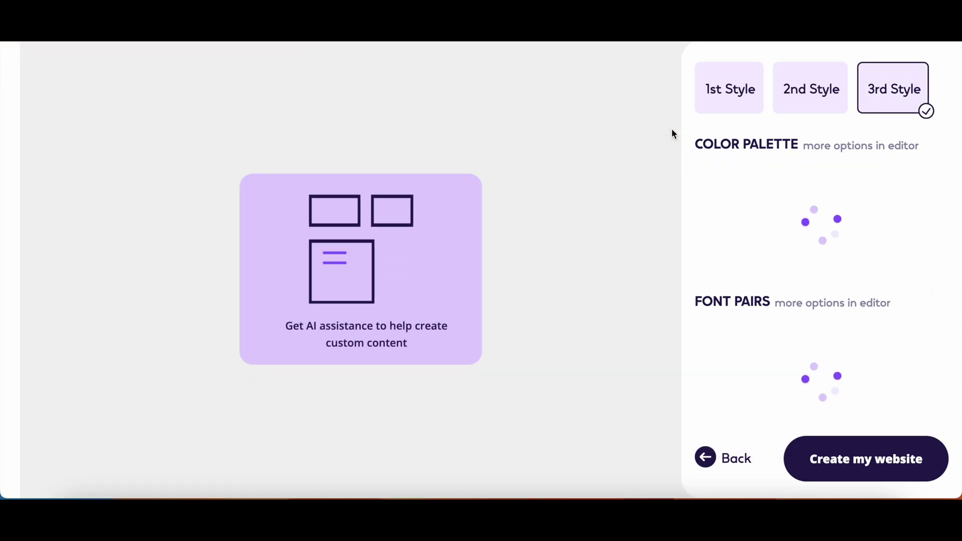
pyautogui.scroll(-10, 450, 249)
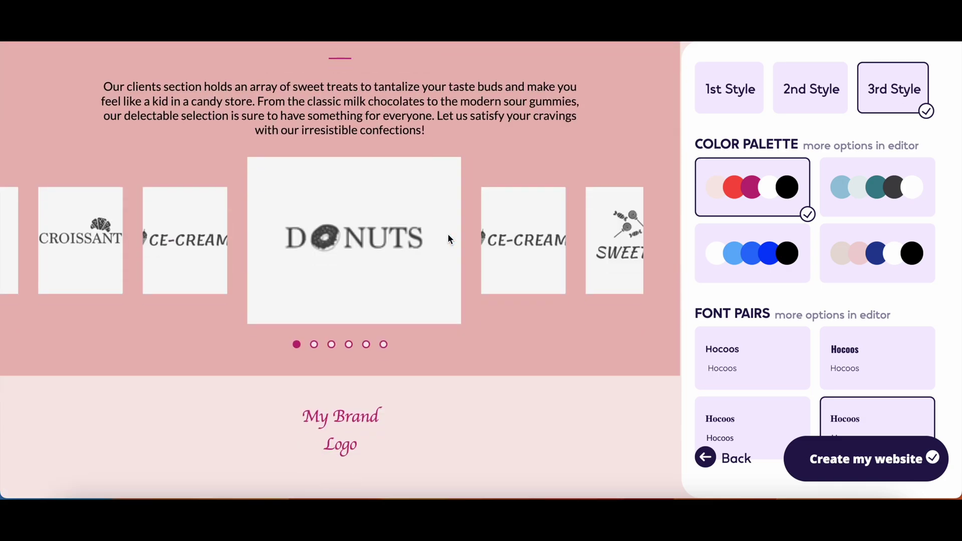
pyautogui.scroll(7, 447, 233)
pyautogui.scroll(2, 447, 233)
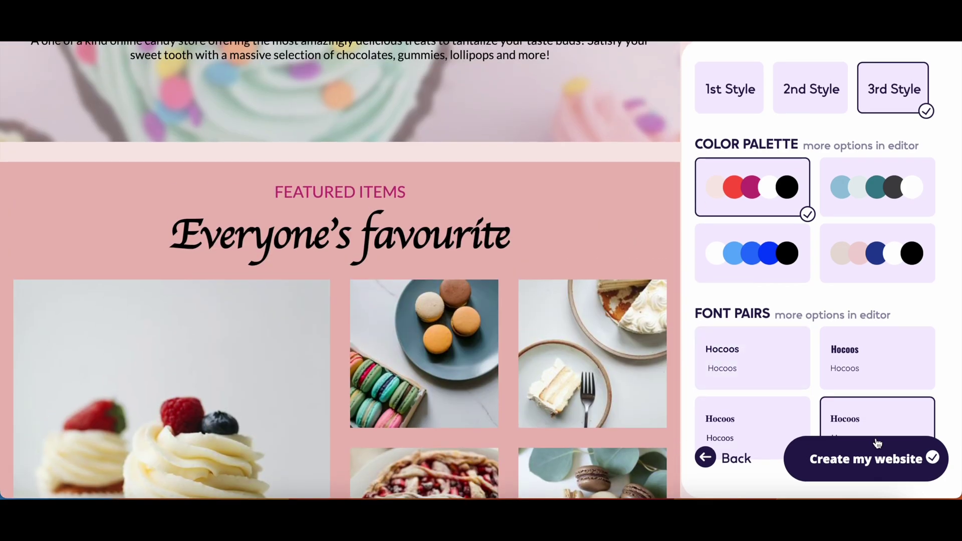
pyautogui.click(821, 458)
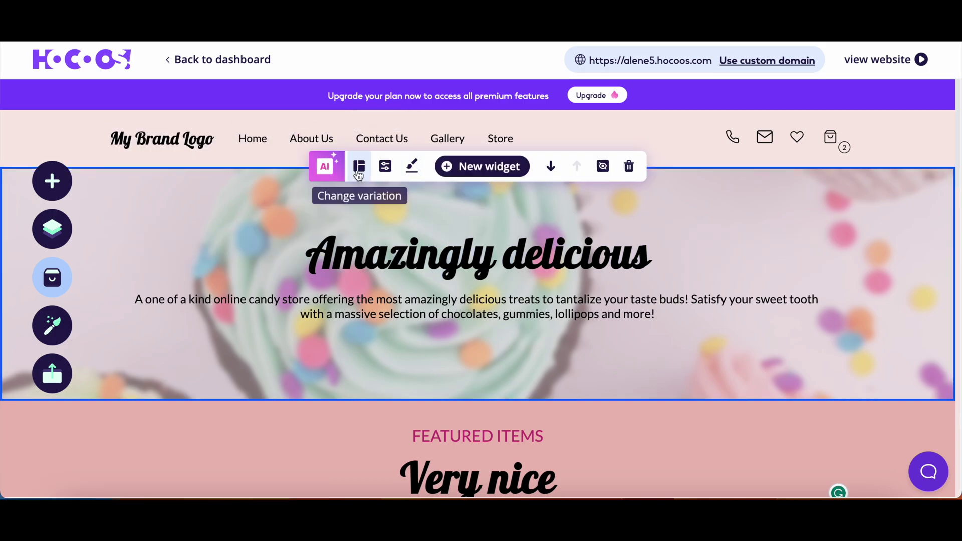
# Open the new widget chooser from the hero banner section and look through the About Us, Banner and Blog layouts
pyautogui.click(470, 171)
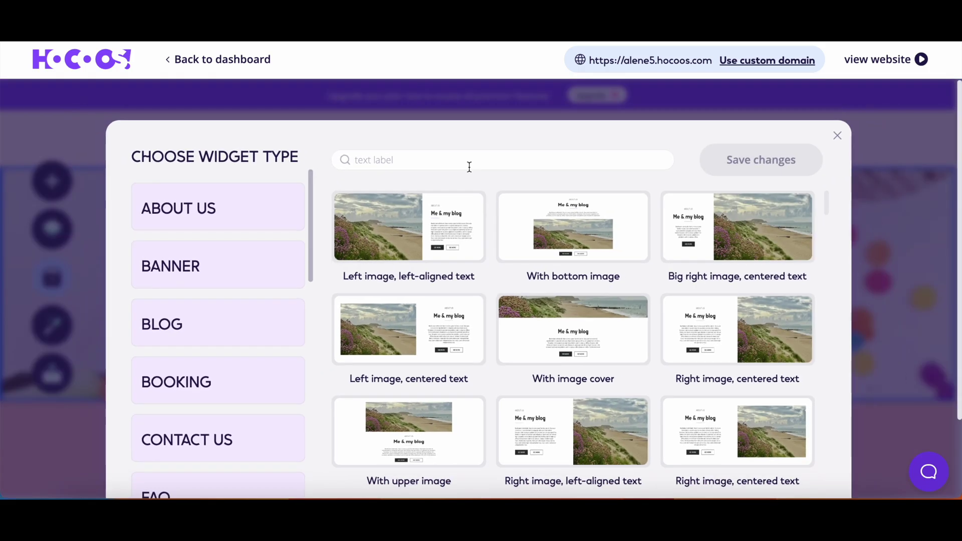
pyautogui.scroll(-7, 590, 226)
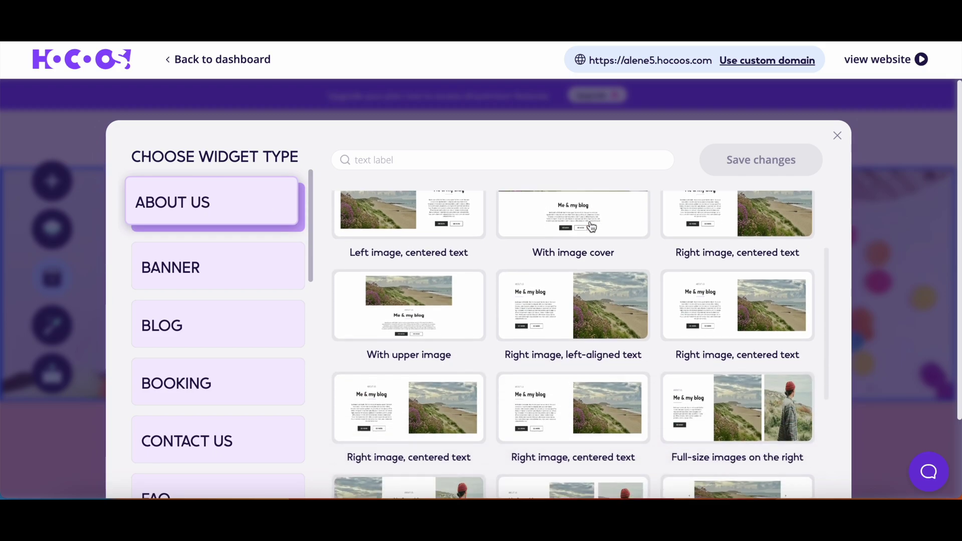
pyautogui.click(256, 279)
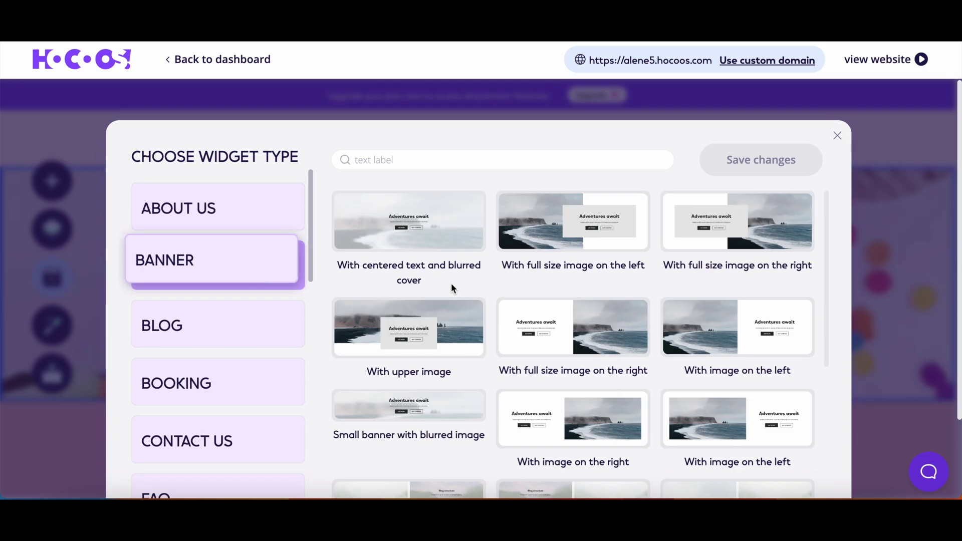
pyautogui.scroll(-5, 451, 283)
pyautogui.click(197, 323)
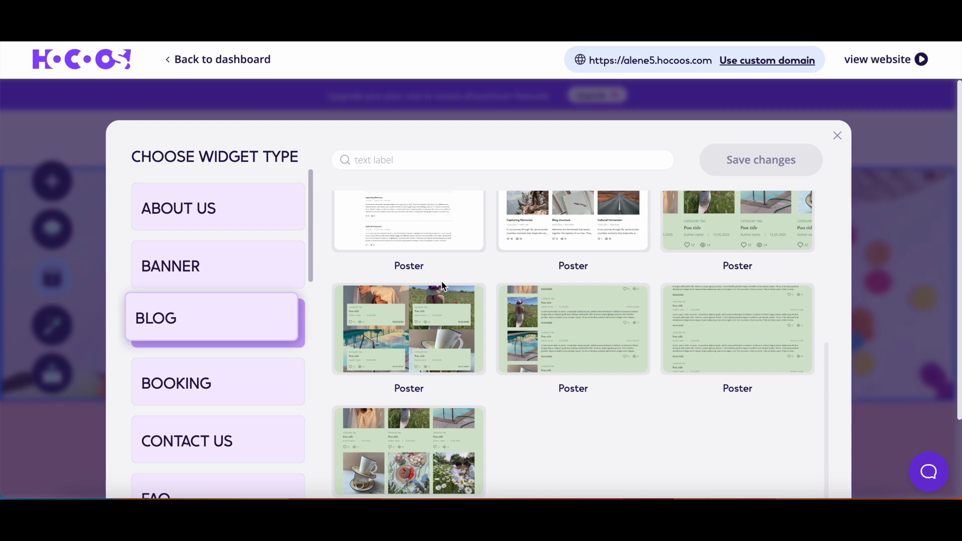
pyautogui.scroll(5, 442, 284)
# Look through the Booking, Contact Us, FAQ and Featured Items widget layouts
pyautogui.scroll(-2, 155, 354)
pyautogui.click(173, 301)
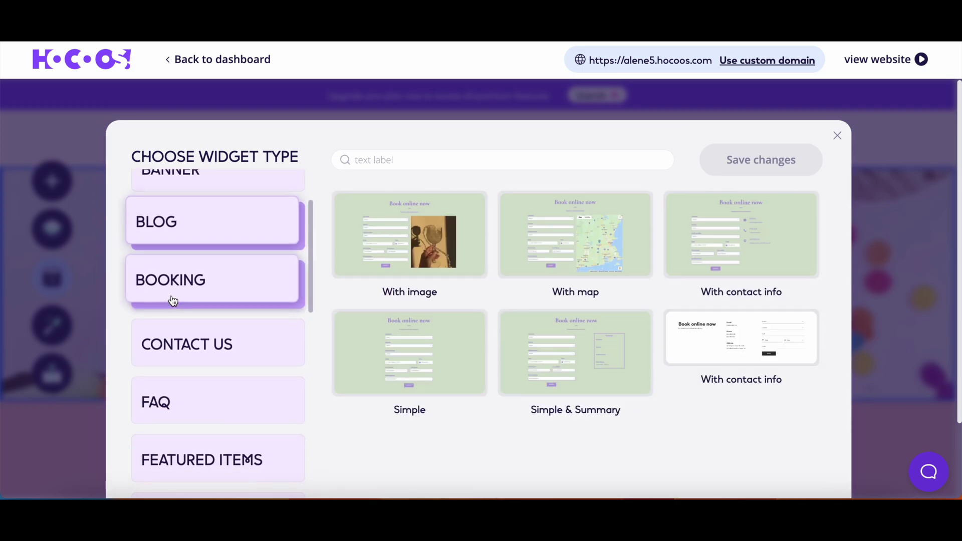
pyautogui.click(220, 344)
pyautogui.scroll(-5, 488, 325)
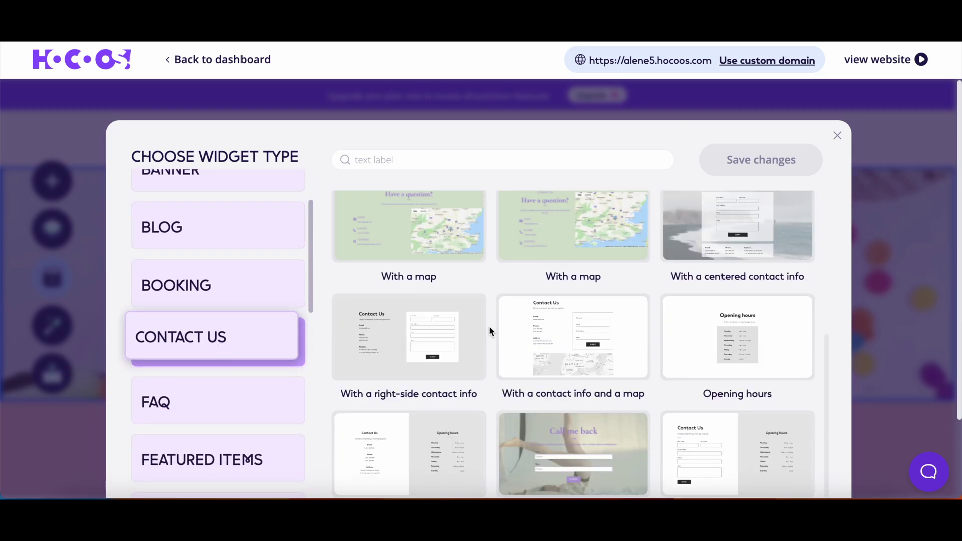
pyautogui.scroll(-2, 195, 337)
pyautogui.click(196, 334)
pyautogui.click(264, 386)
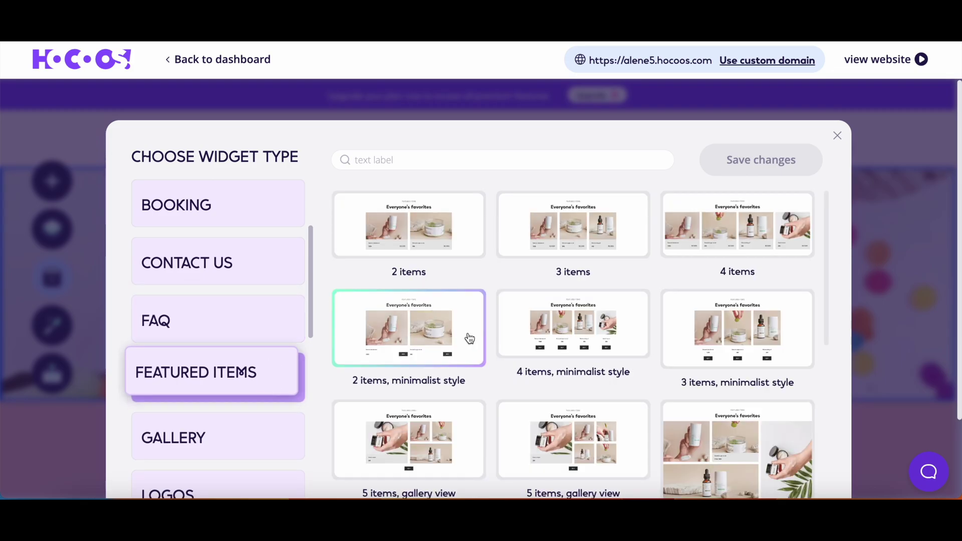
pyautogui.scroll(-8, 742, 341)
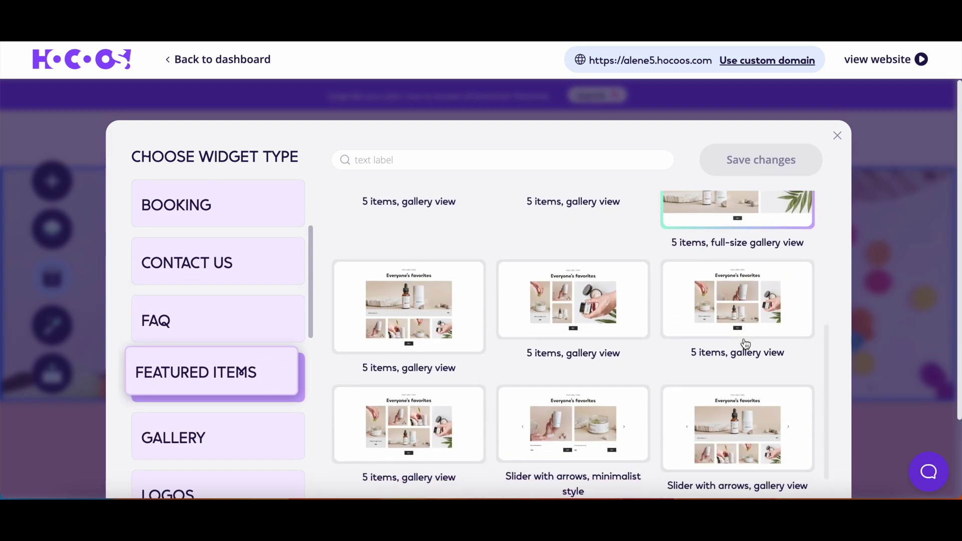
# Look through the Gallery and Logos widget layouts
pyautogui.scroll(-1, 179, 380)
pyautogui.click(178, 390)
pyautogui.scroll(-3, 481, 294)
pyautogui.scroll(-3, 200, 399)
pyautogui.click(197, 315)
pyautogui.scroll(-5, 532, 282)
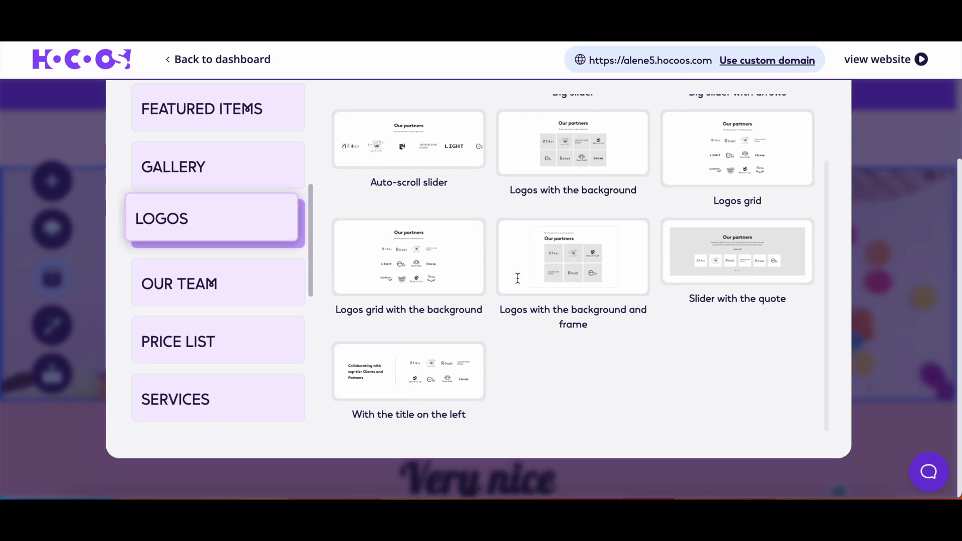
# Look through the Our Team, Price List and Services widget layouts
pyautogui.click(217, 278)
pyautogui.click(205, 351)
pyautogui.scroll(-5, 501, 267)
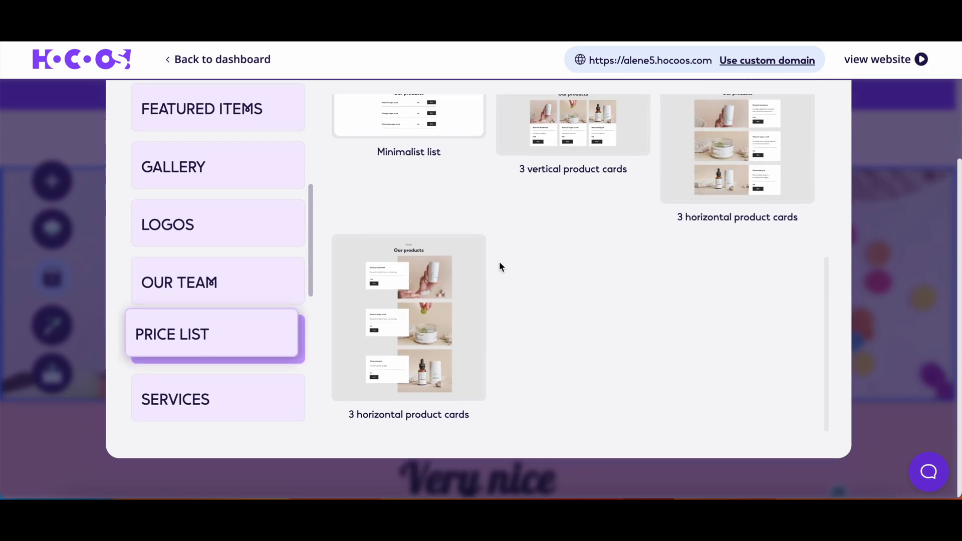
pyautogui.click(209, 396)
pyautogui.scroll(2, 511, 249)
pyautogui.scroll(-5, 509, 248)
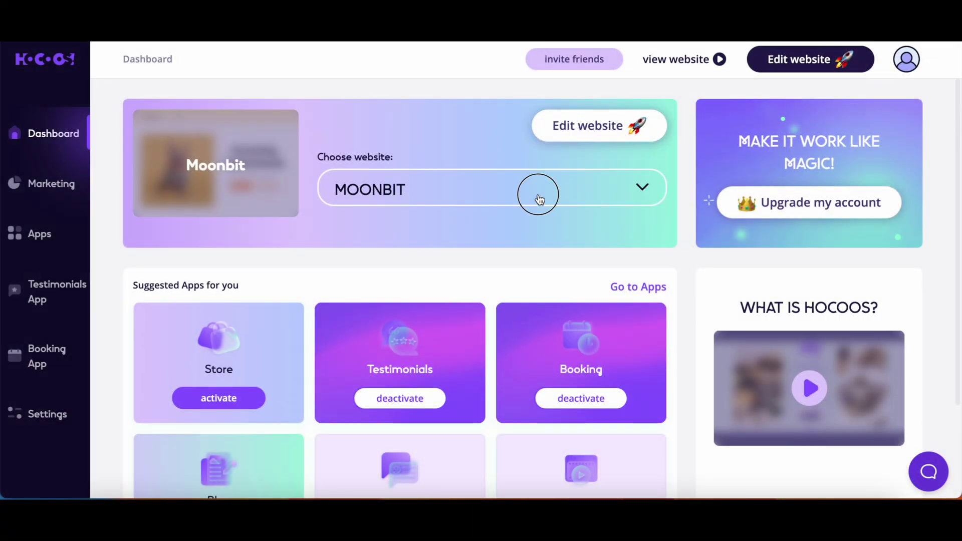
# Look over the main dashboard's website chooser and suggested apps
pyautogui.click(537, 195)
pyautogui.click(538, 196)
pyautogui.scroll(-3, 537, 220)
pyautogui.scroll(3, 537, 220)
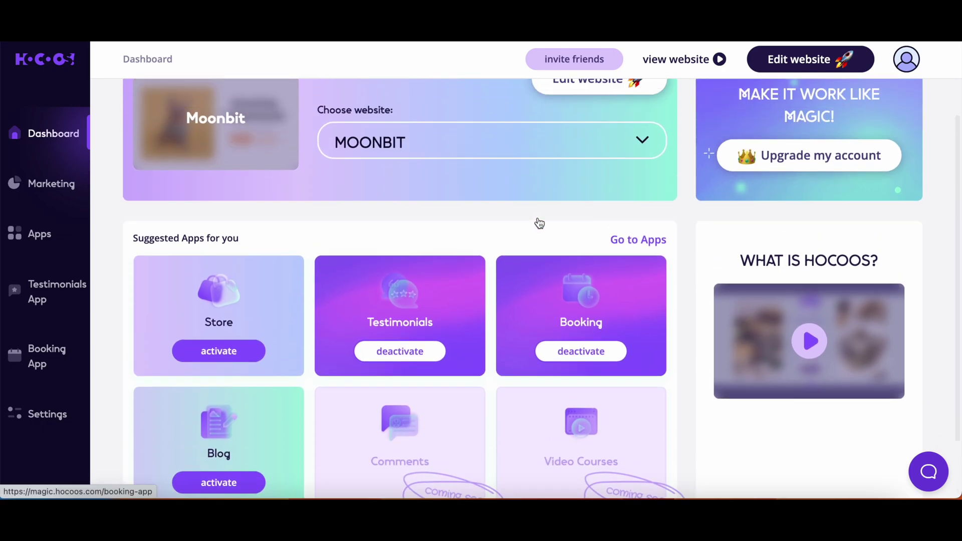
# Examine the Apps Integrations page and the Testimonials App dashboard, and return to the main dashboard
pyautogui.click(40, 239)
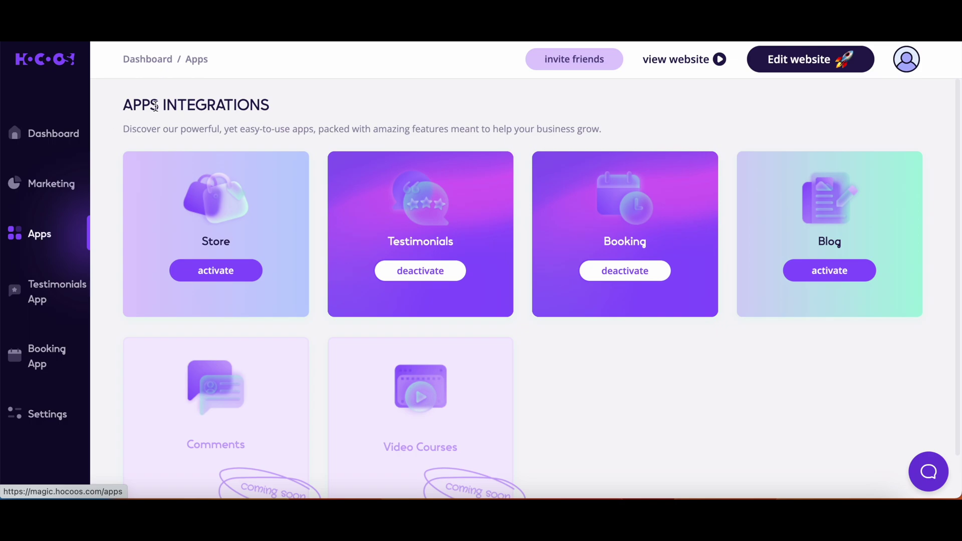
pyautogui.moveTo(226, 256)
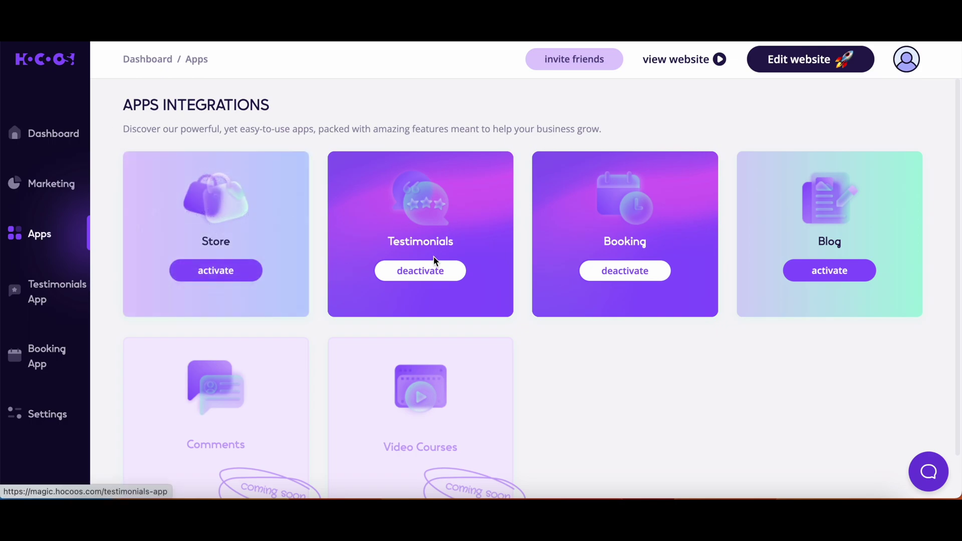
pyautogui.moveTo(834, 265)
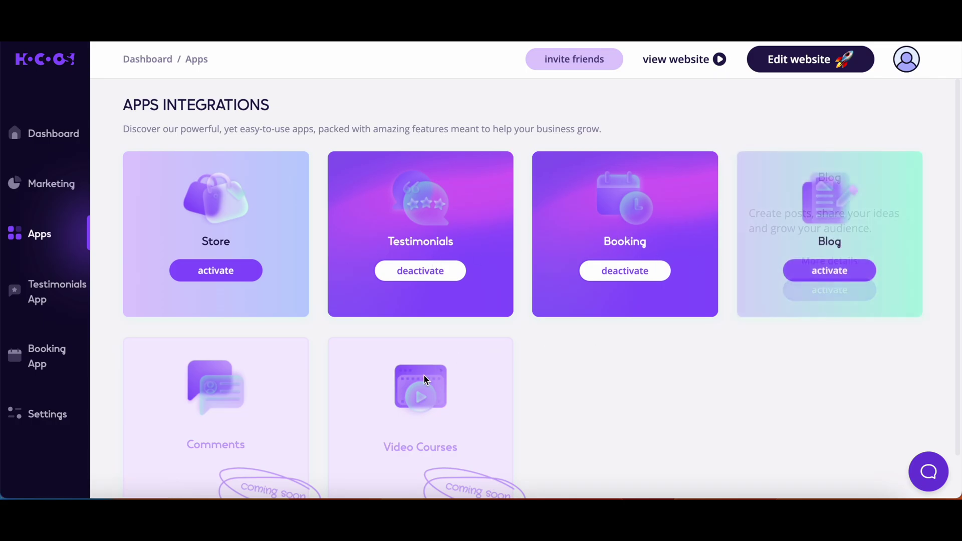
pyautogui.scroll(-1, 423, 377)
pyautogui.click(49, 299)
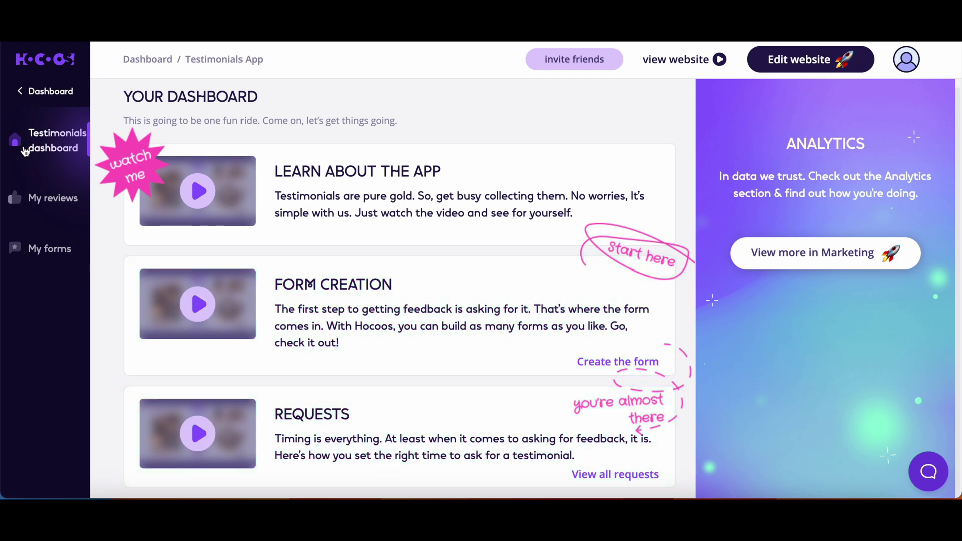
pyautogui.click(23, 89)
# Look through the Booking App's dashboard, Booking Calendar, Manage Location and Manage Staff pages
pyautogui.click(54, 356)
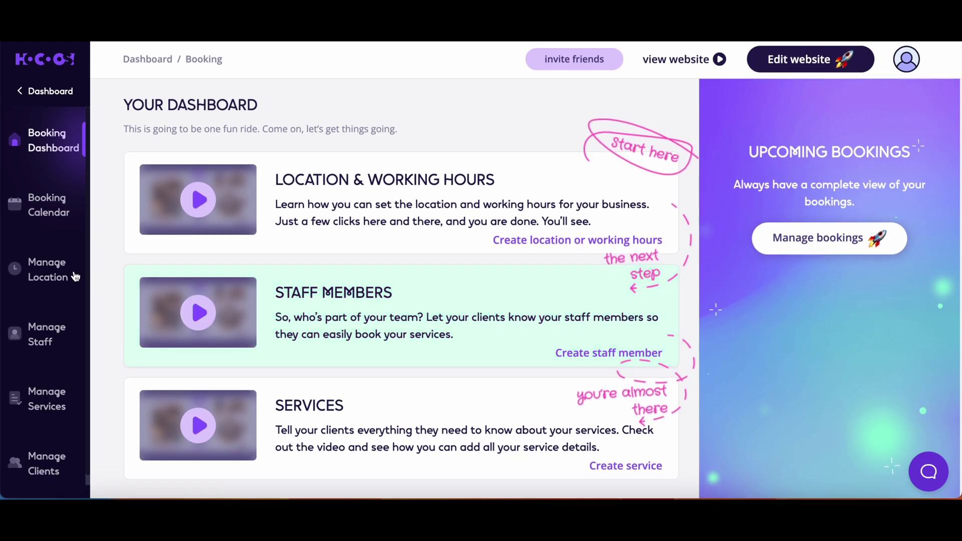
pyautogui.click(46, 212)
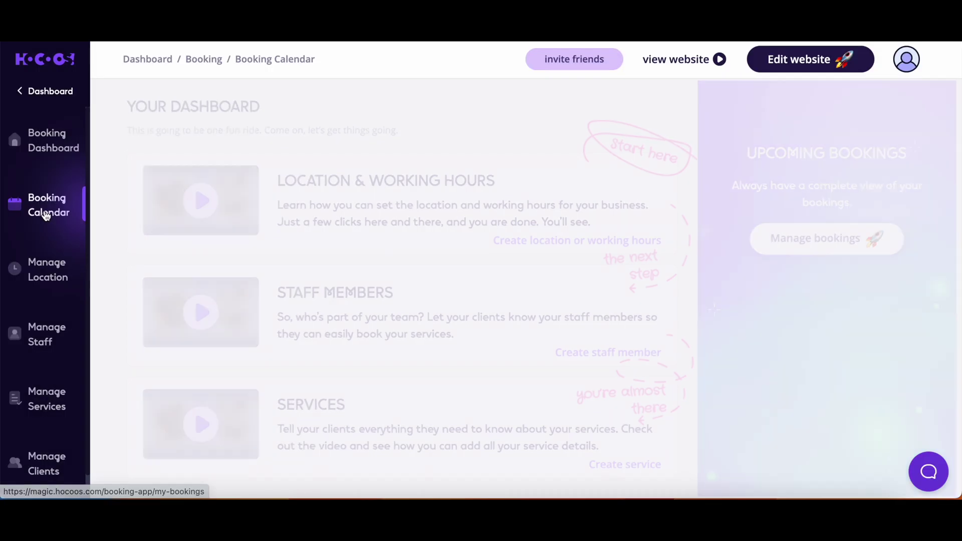
pyautogui.click(47, 279)
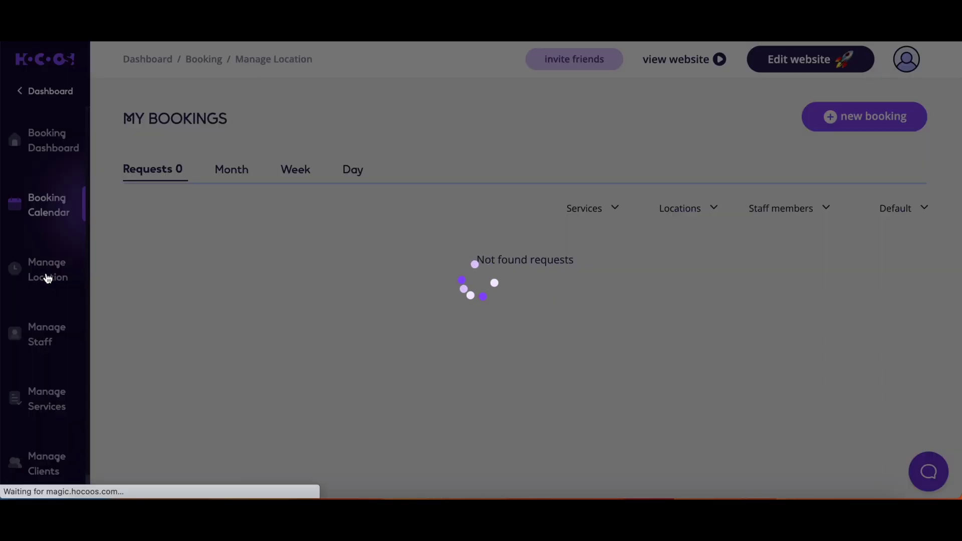
pyautogui.scroll(-1, 47, 278)
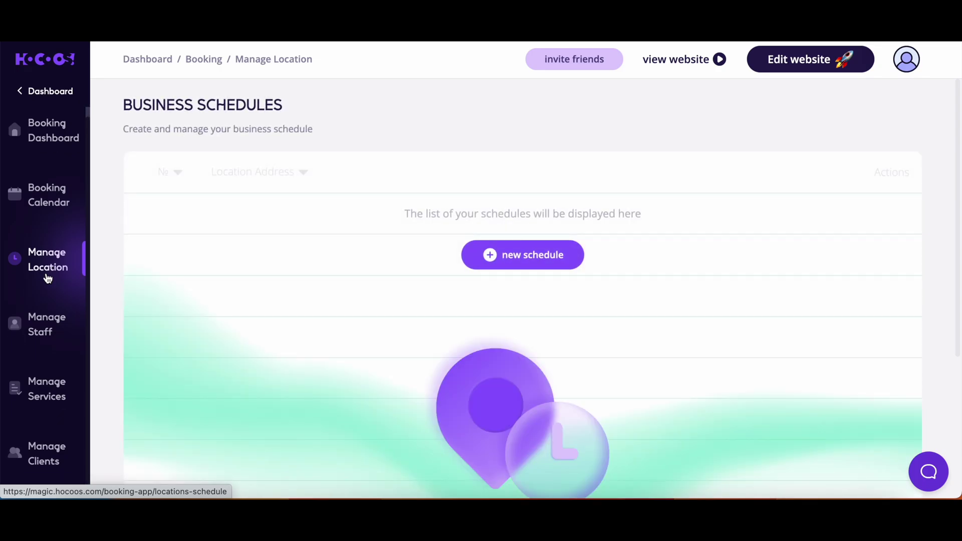
pyautogui.click(47, 328)
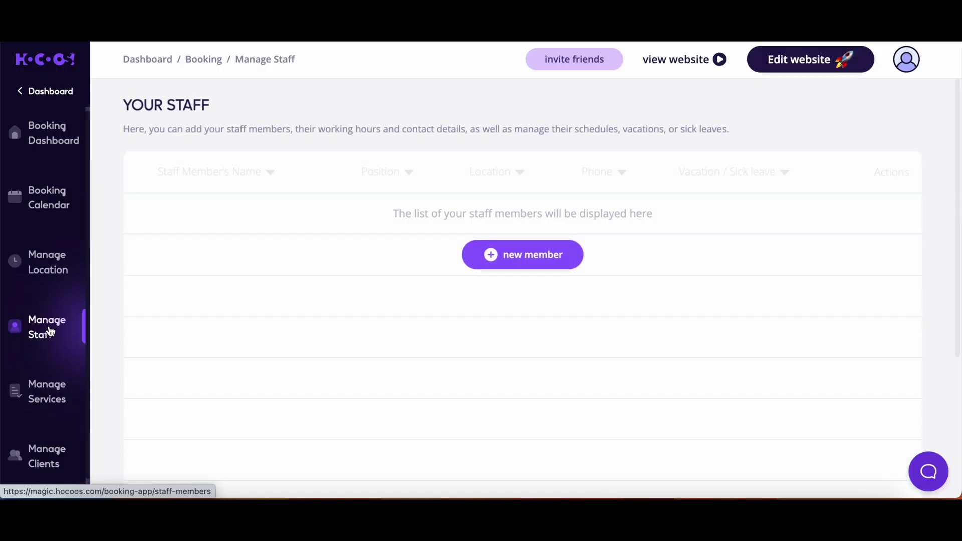
pyautogui.scroll(-2, 262, 281)
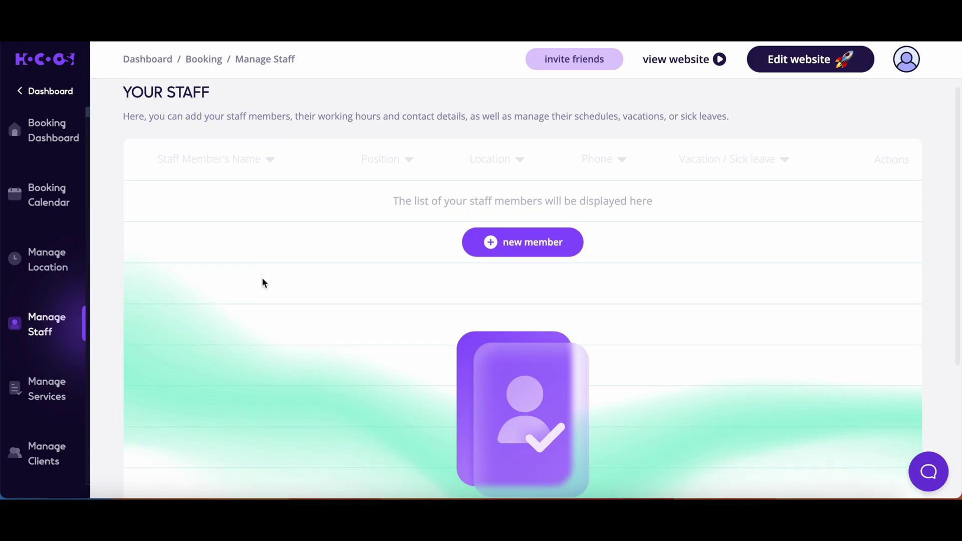
pyautogui.scroll(1, 262, 281)
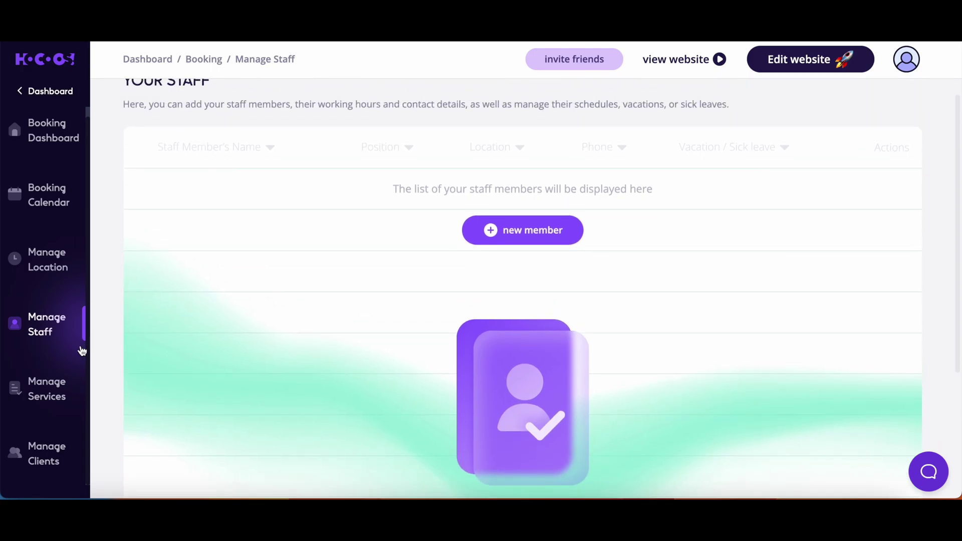
# Open the Marketing dashboard and examine its form, mailing list and campaign guides and its Discount Info, SEO and Analytics cards
pyautogui.click(33, 88)
pyautogui.click(48, 182)
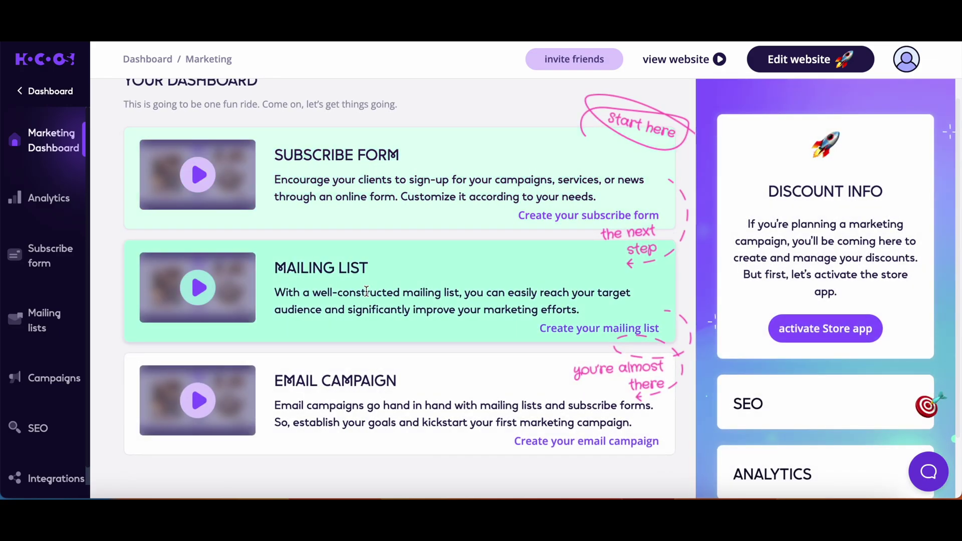
pyautogui.scroll(-1, 366, 290)
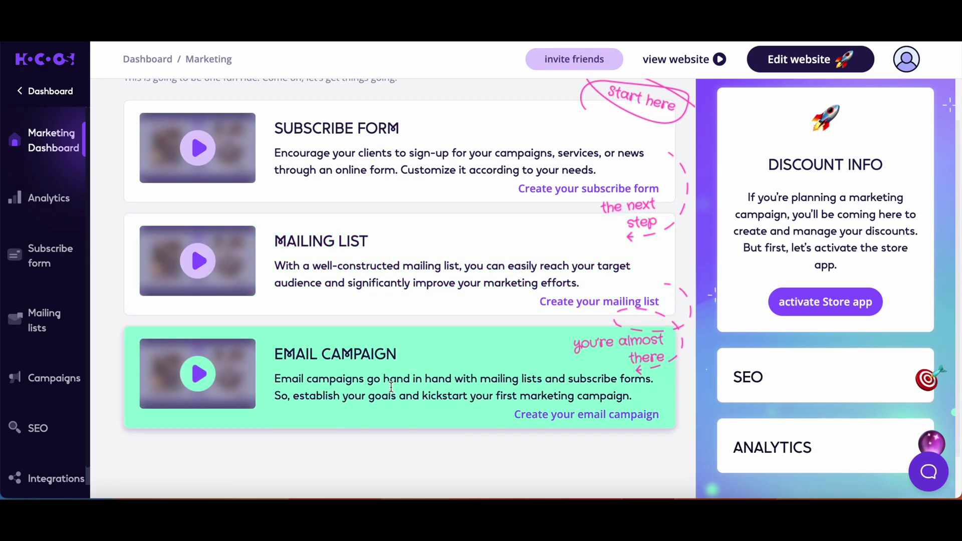
pyautogui.scroll(-1, 402, 386)
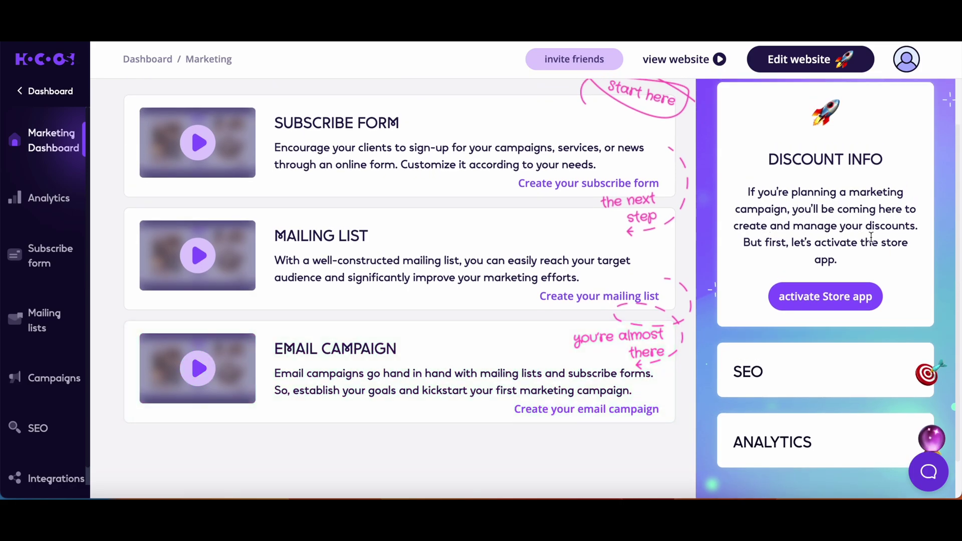
pyautogui.scroll(-2, 832, 291)
pyautogui.click(773, 324)
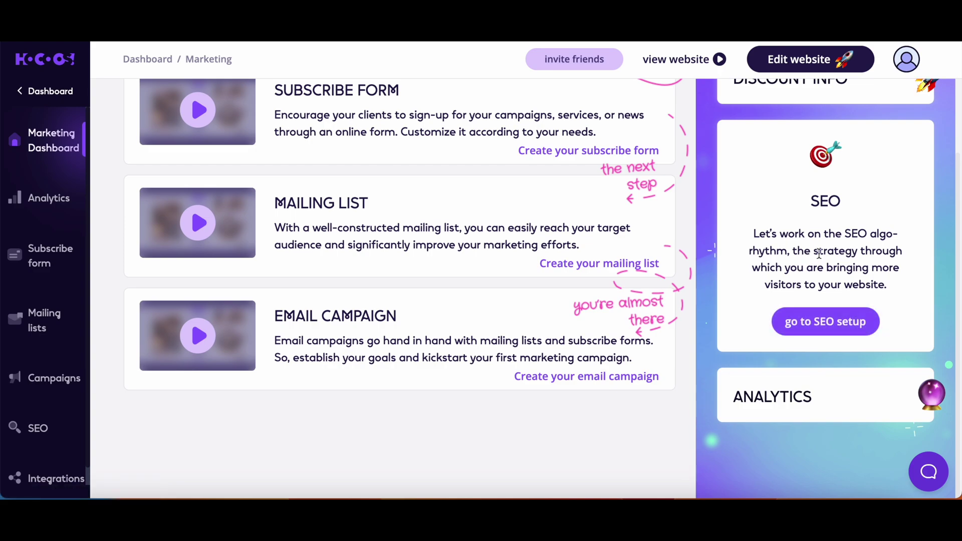
pyautogui.click(784, 405)
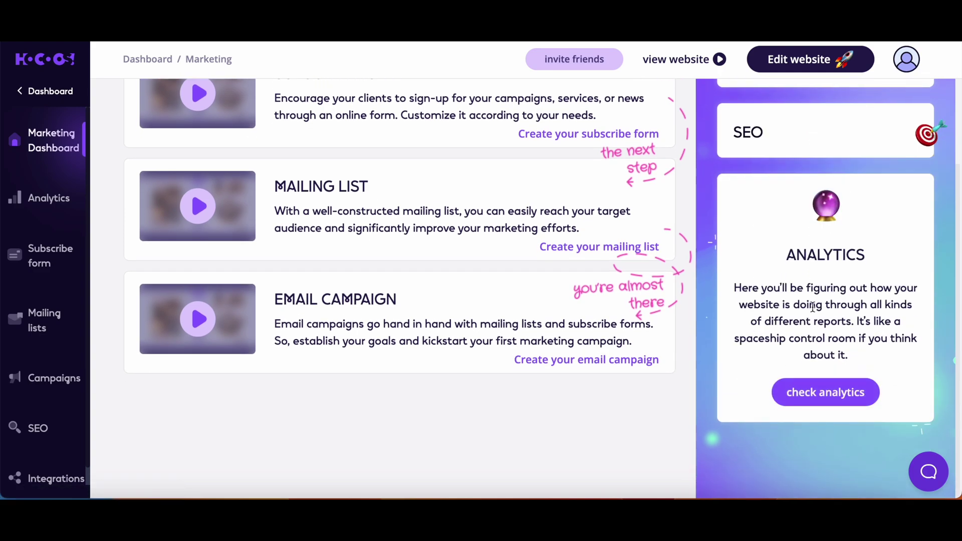
# Open the analytics reports, look through the visitor and country traffic charts, and return to the main dashboard
pyautogui.click(820, 396)
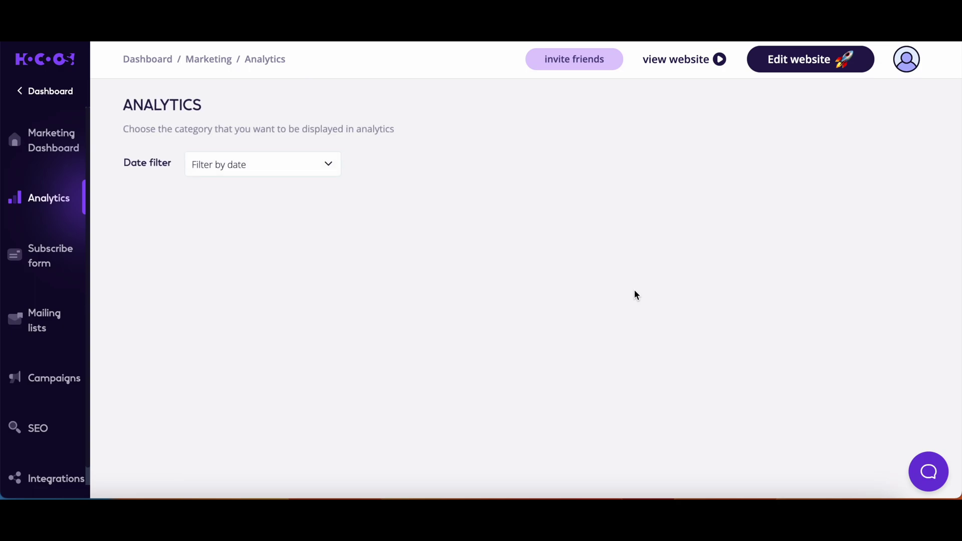
pyautogui.scroll(-5, 540, 195)
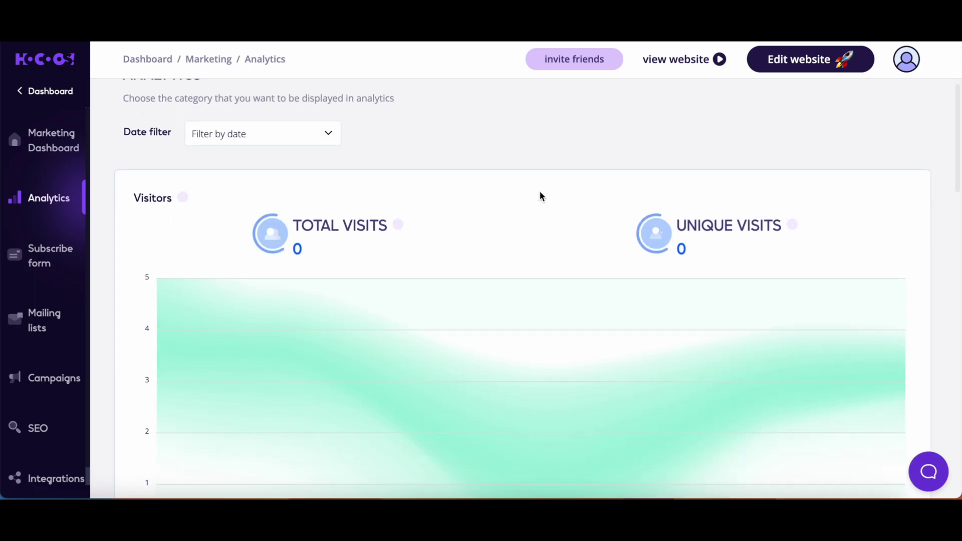
pyautogui.scroll(-12, 540, 195)
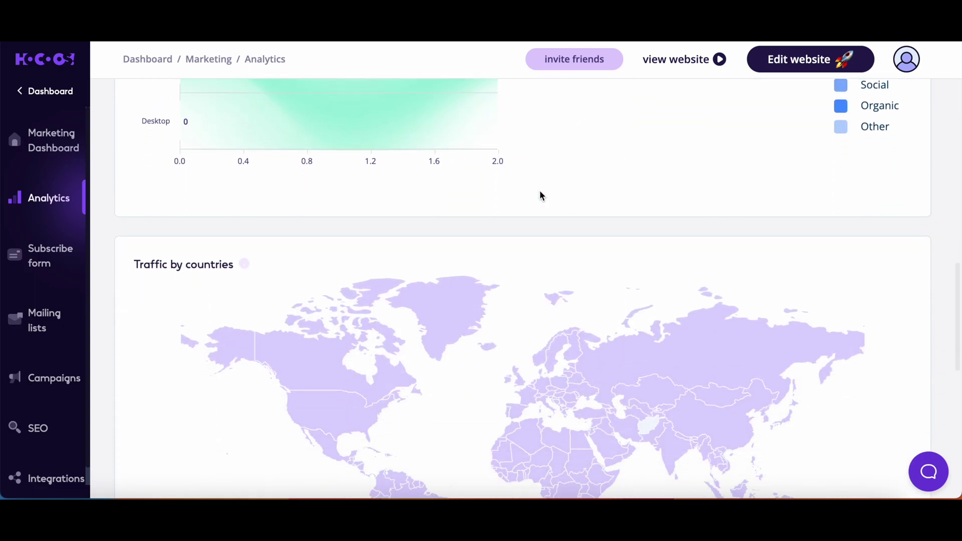
pyautogui.scroll(-1, 67, 383)
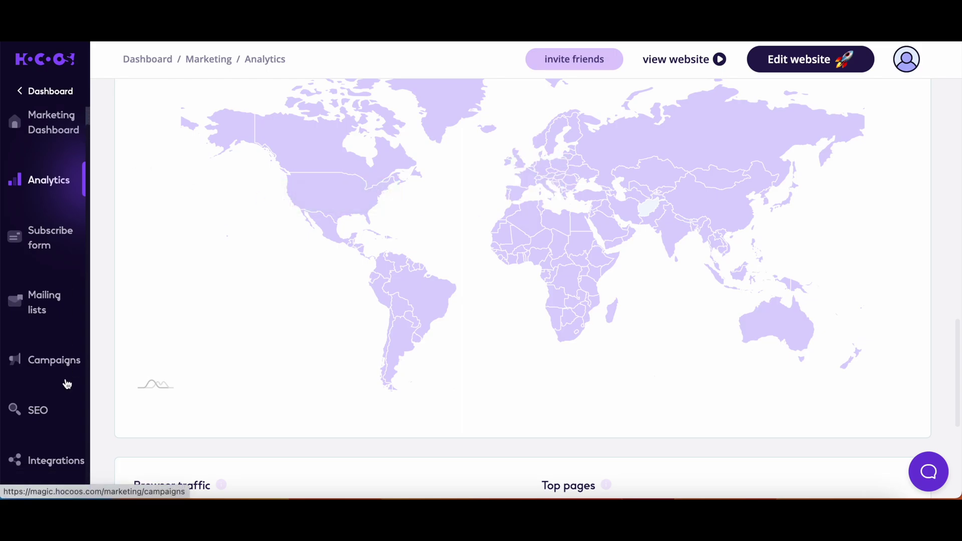
pyautogui.click(39, 93)
pyautogui.click(50, 133)
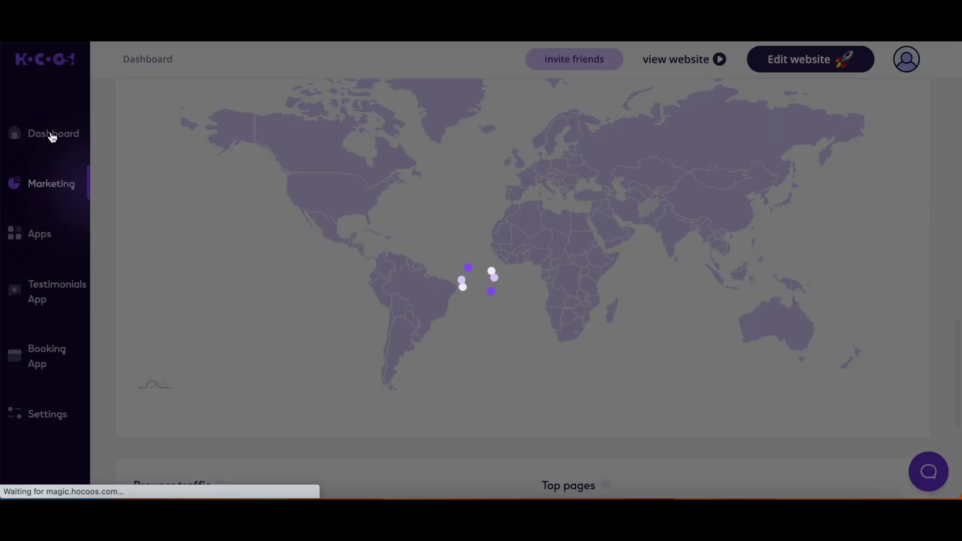
# Set up the Store with No filters and dismiss the example store notice
pyautogui.click(223, 279)
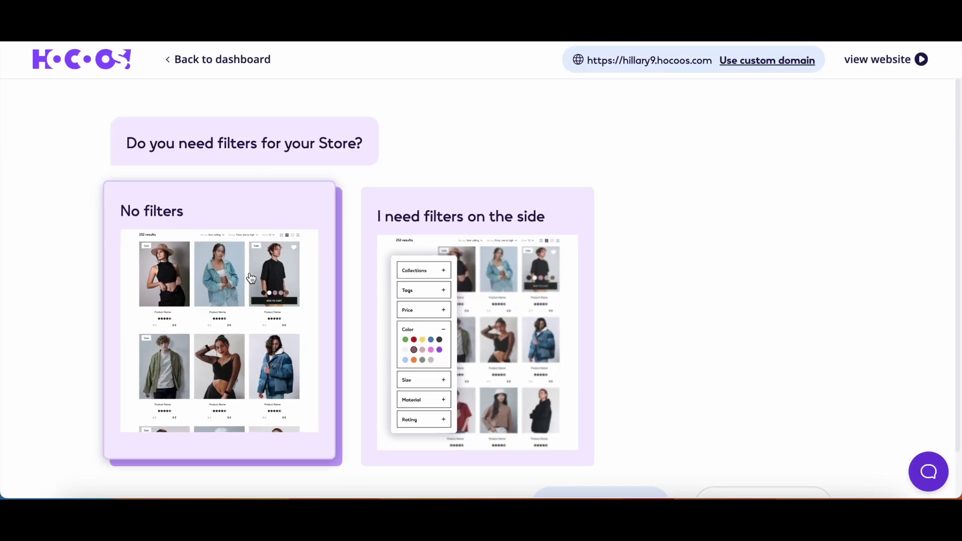
pyautogui.scroll(-1, 251, 278)
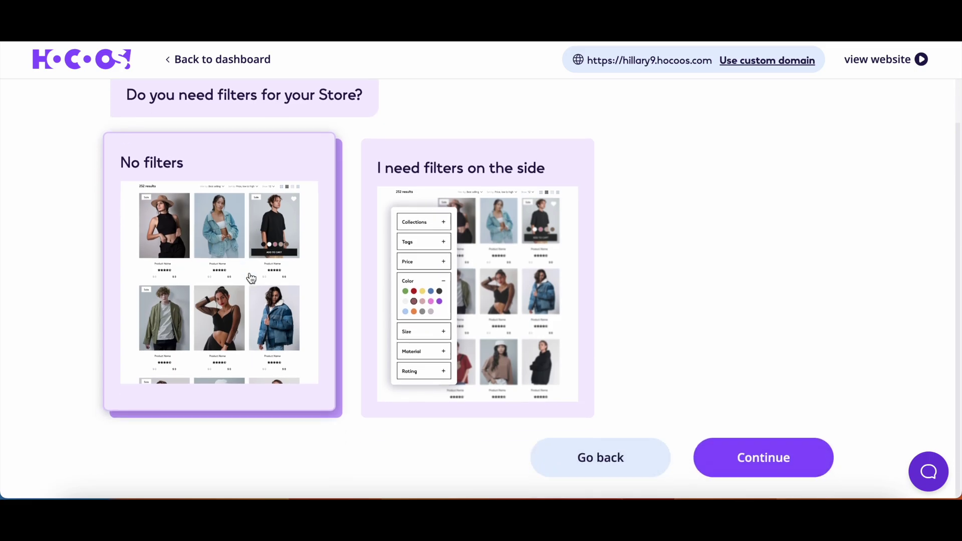
pyautogui.click(747, 468)
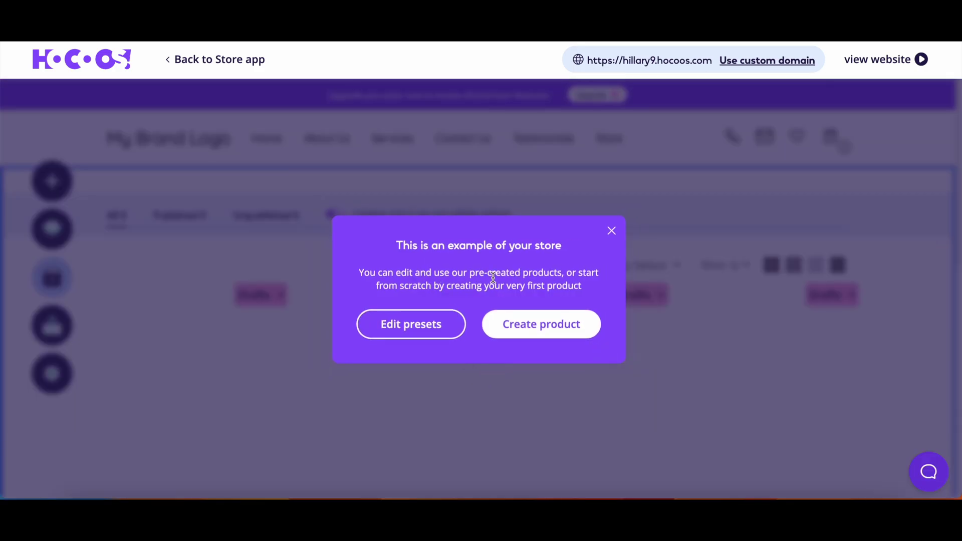
pyautogui.click(612, 232)
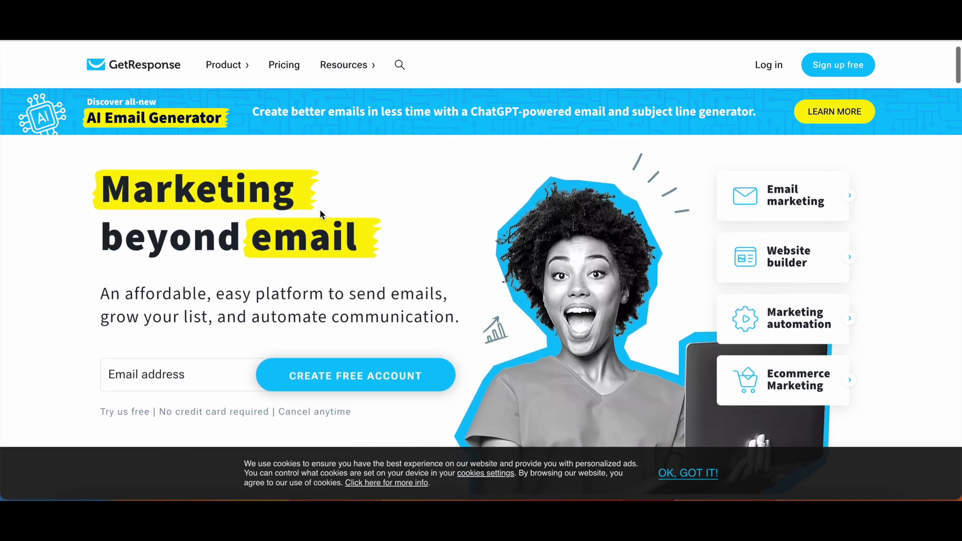
# Look over the GetResponse homepage, open its Free Website Builder page and start building a page using AI
pyautogui.scroll(-1, 319, 209)
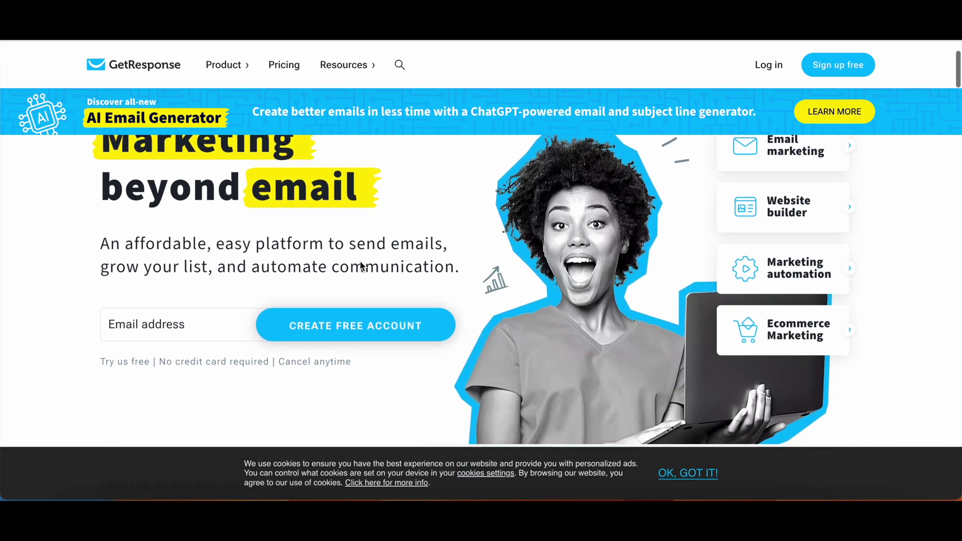
pyautogui.scroll(-8, 360, 264)
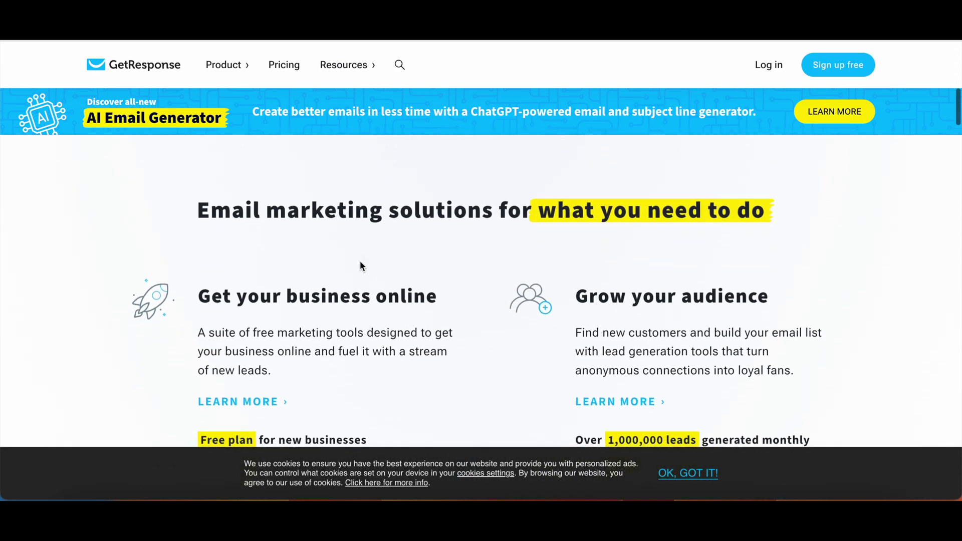
pyautogui.scroll(-1, 361, 264)
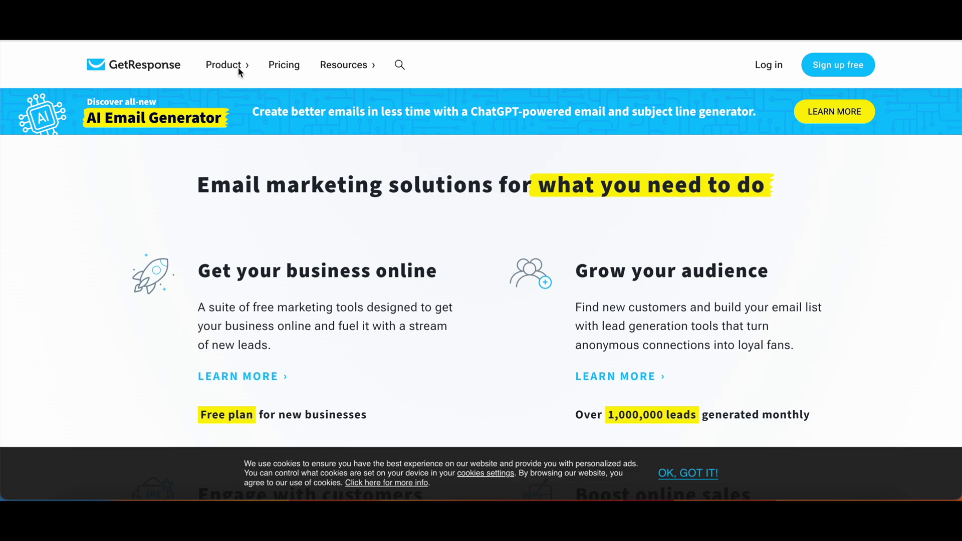
pyautogui.moveTo(222, 71)
pyautogui.click(169, 279)
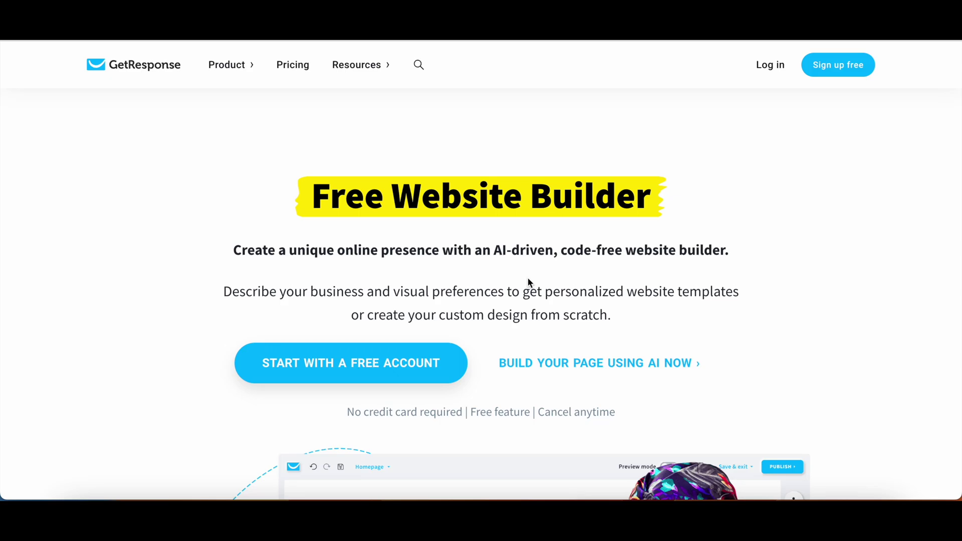
pyautogui.scroll(-1, 528, 281)
pyautogui.click(544, 319)
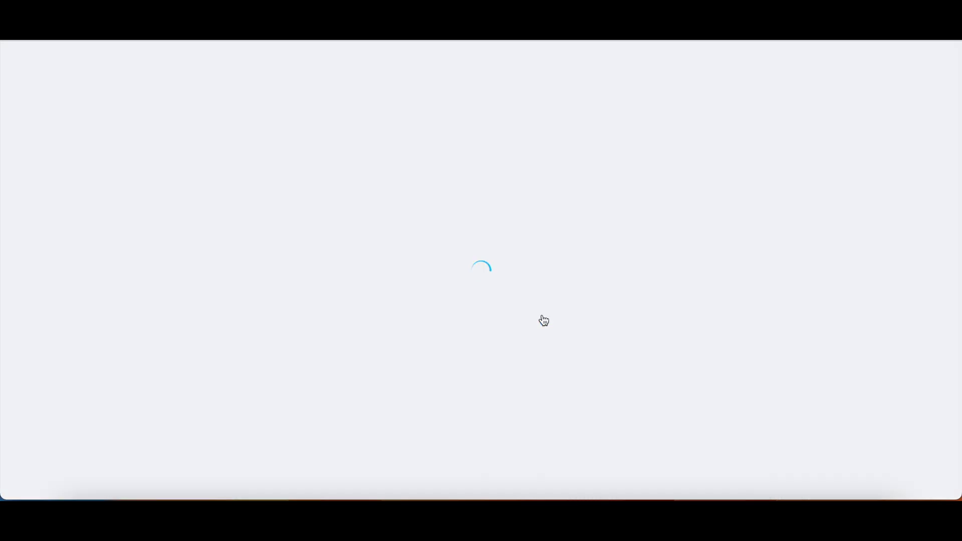
# Set the business type to Music Education & Instruction and the website kind to Educational
pyautogui.click(371, 168)
pyautogui.write('education')
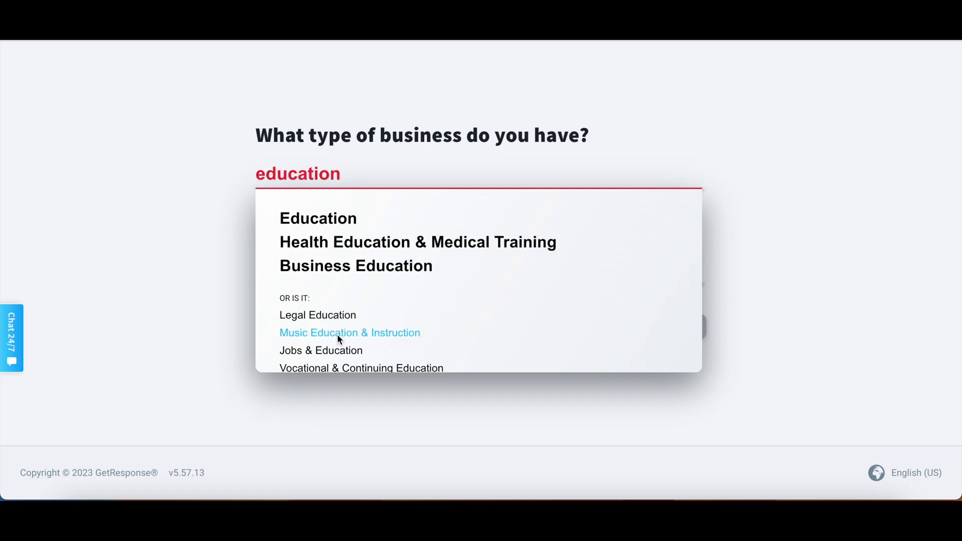
pyautogui.click(338, 335)
pyautogui.click(344, 269)
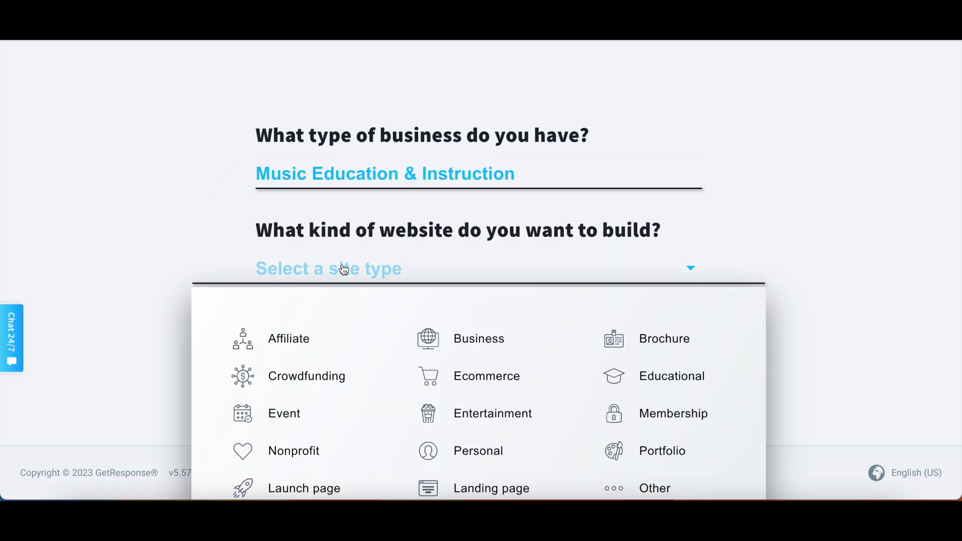
pyautogui.click(643, 377)
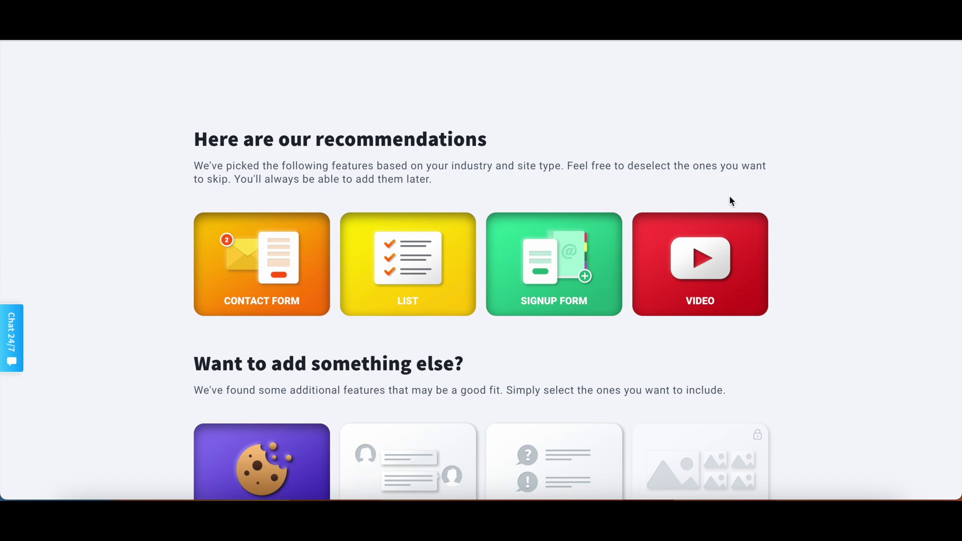
# Add the Pricing Table, FAQ and Testimonial features to the recommended ones and continue to the color theme choice
pyautogui.scroll(-4, 729, 200)
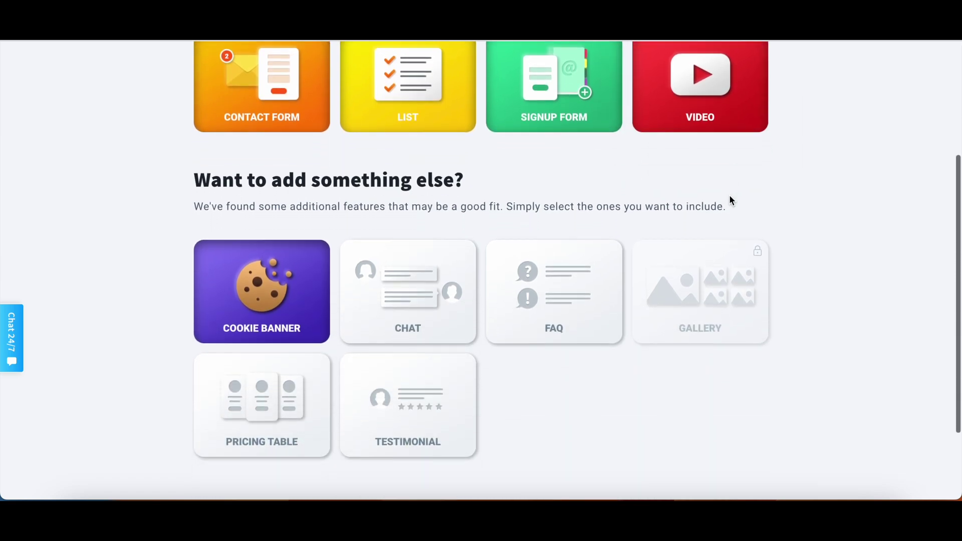
pyautogui.scroll(-1, 729, 200)
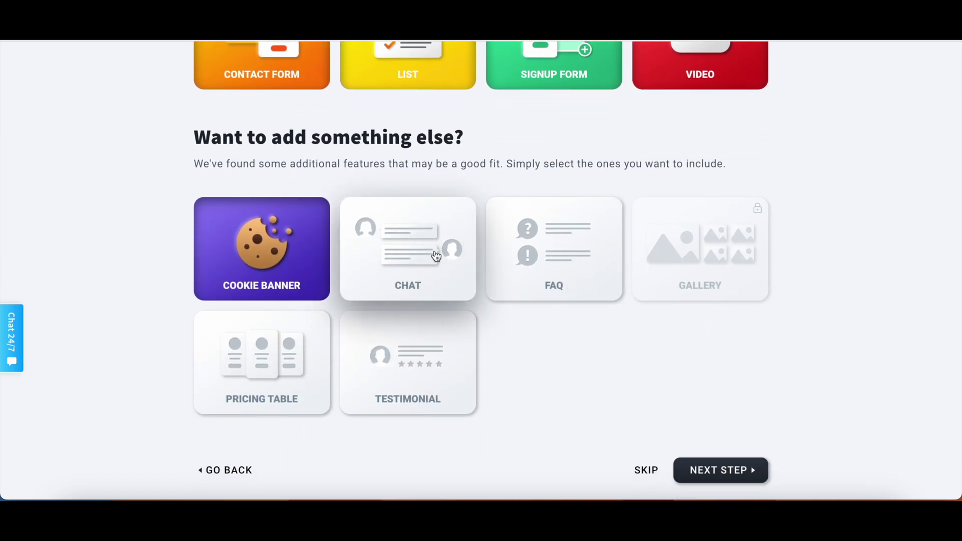
pyautogui.click(261, 358)
pyautogui.click(551, 281)
pyautogui.click(432, 372)
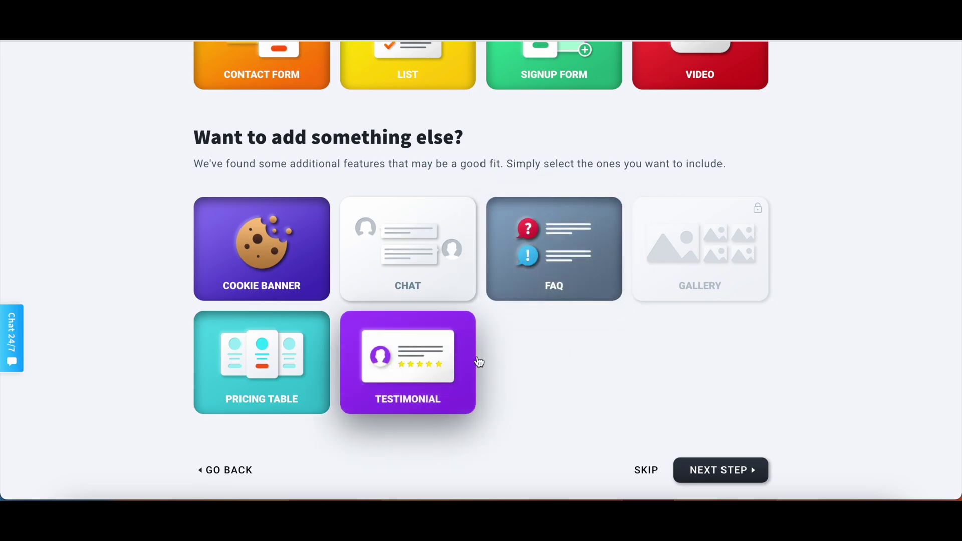
pyautogui.scroll(-1, 539, 345)
pyautogui.click(716, 407)
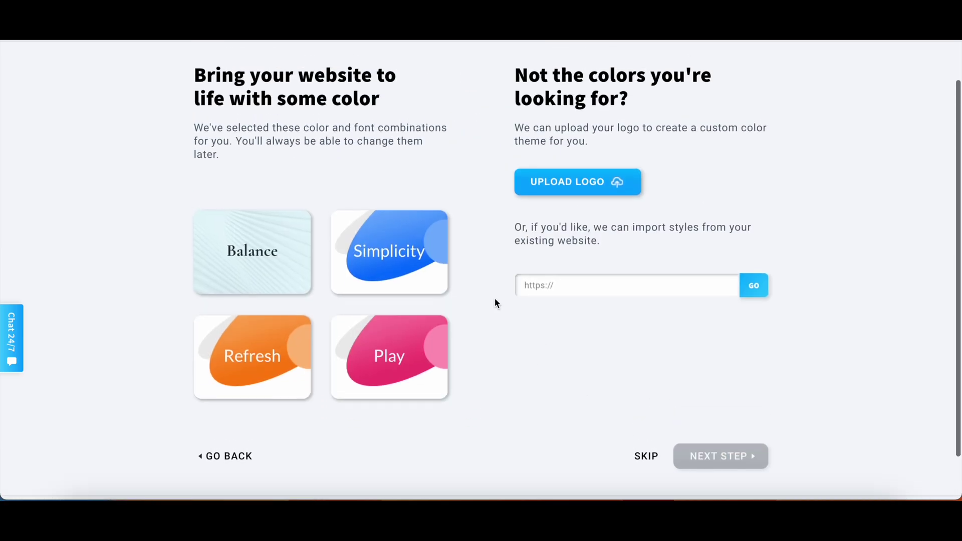